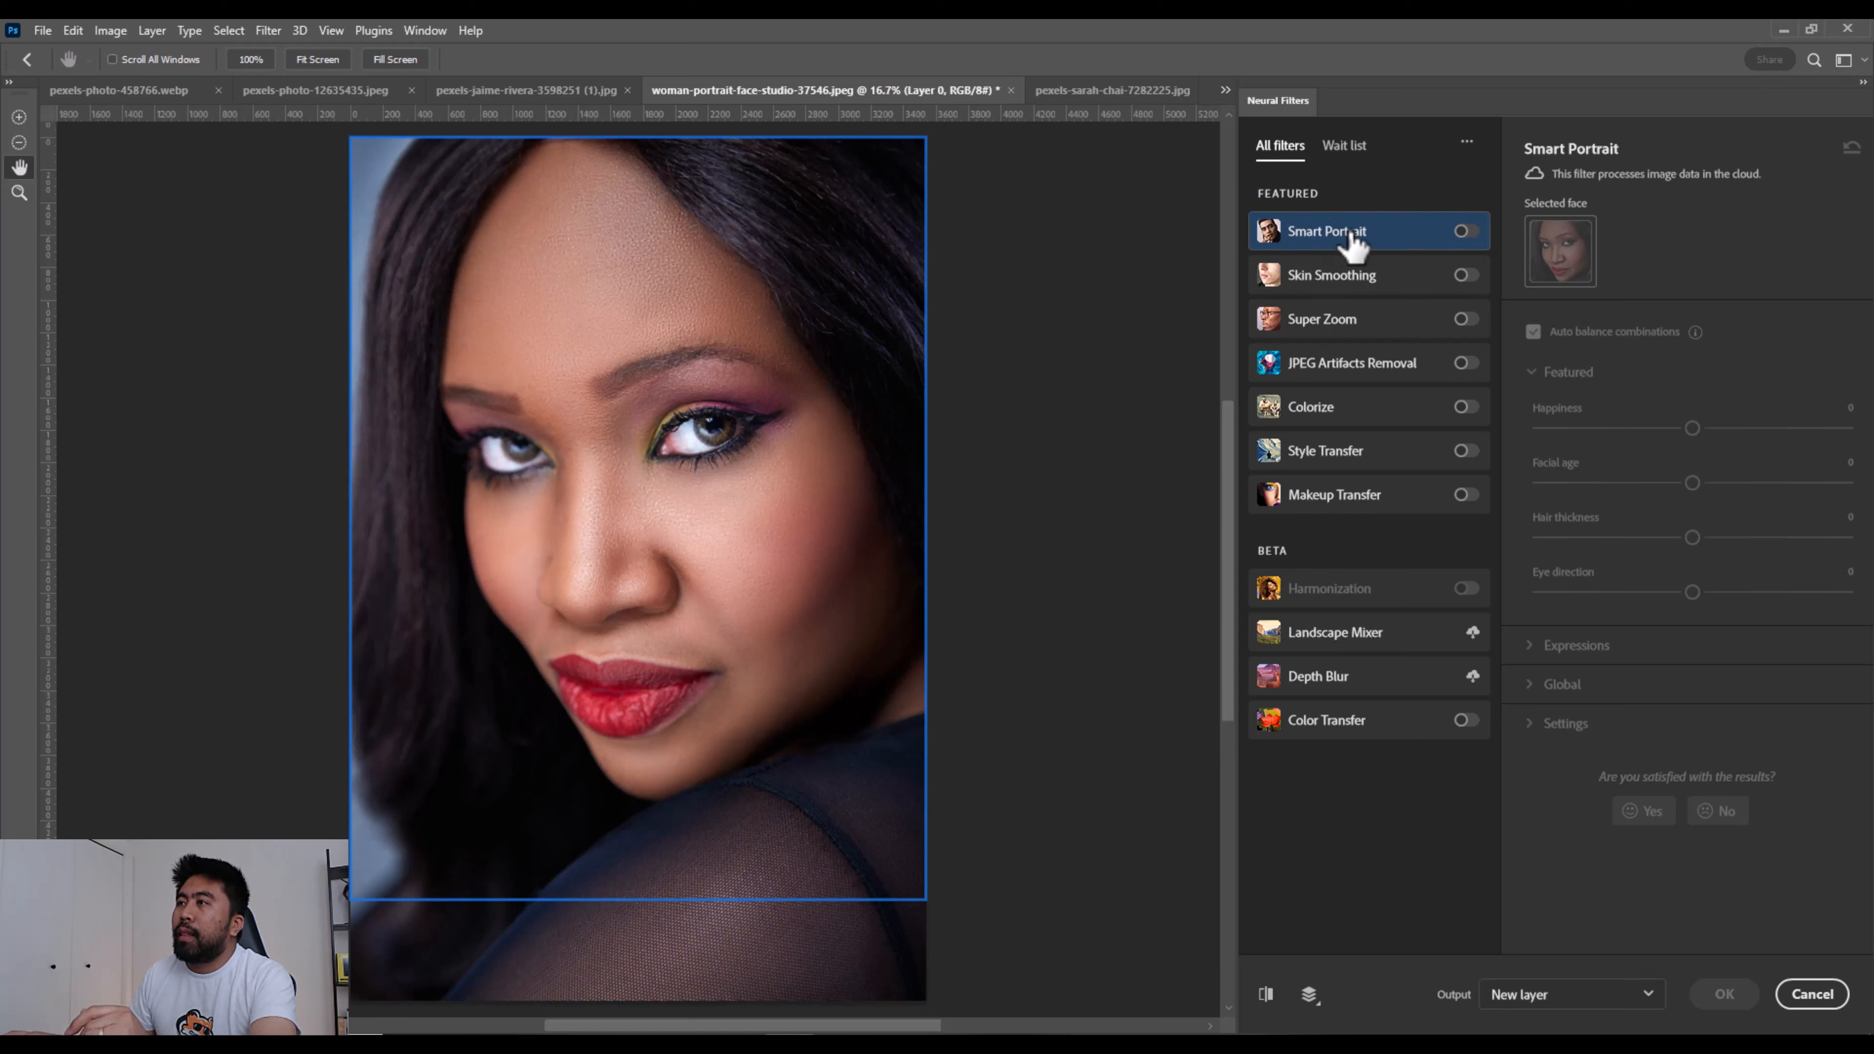
# - Turn on the Smart Portrait filter for the woman's portrait and set Happiness to +8
pyautogui.moveTo(1399, 235)
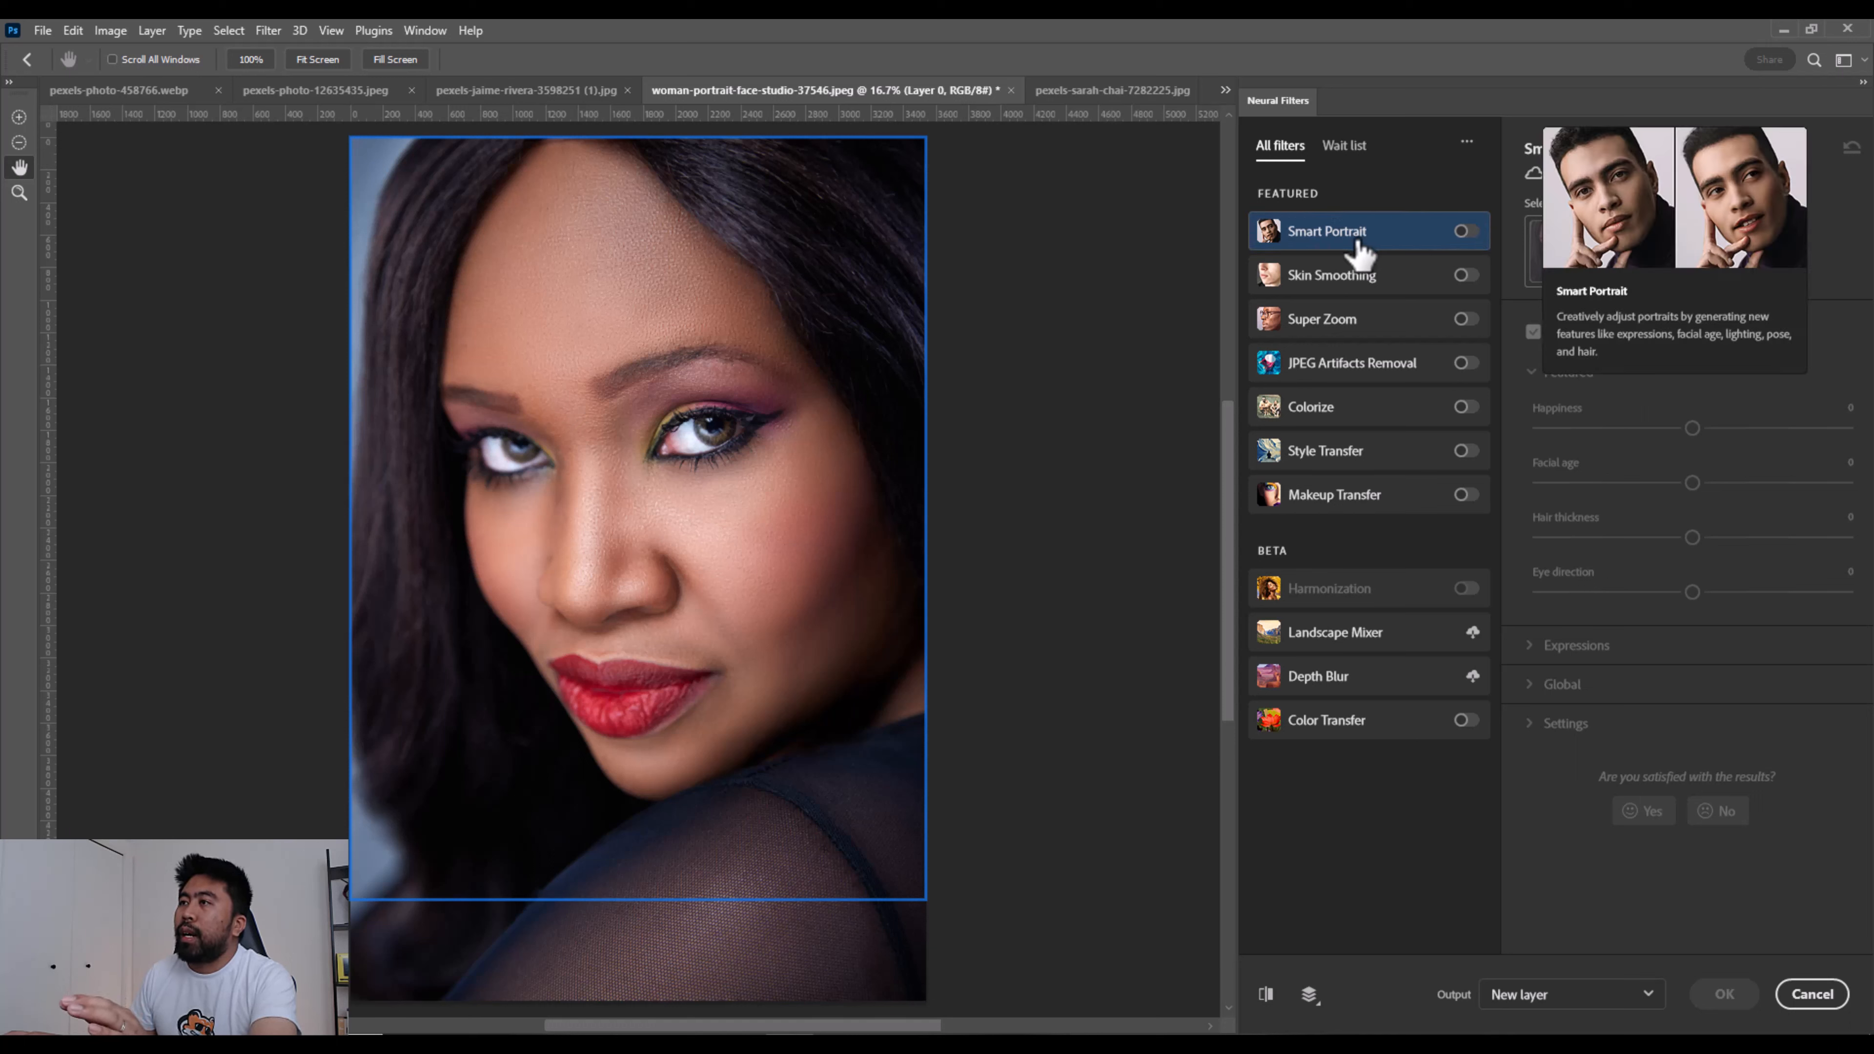
pyautogui.click(1476, 232)
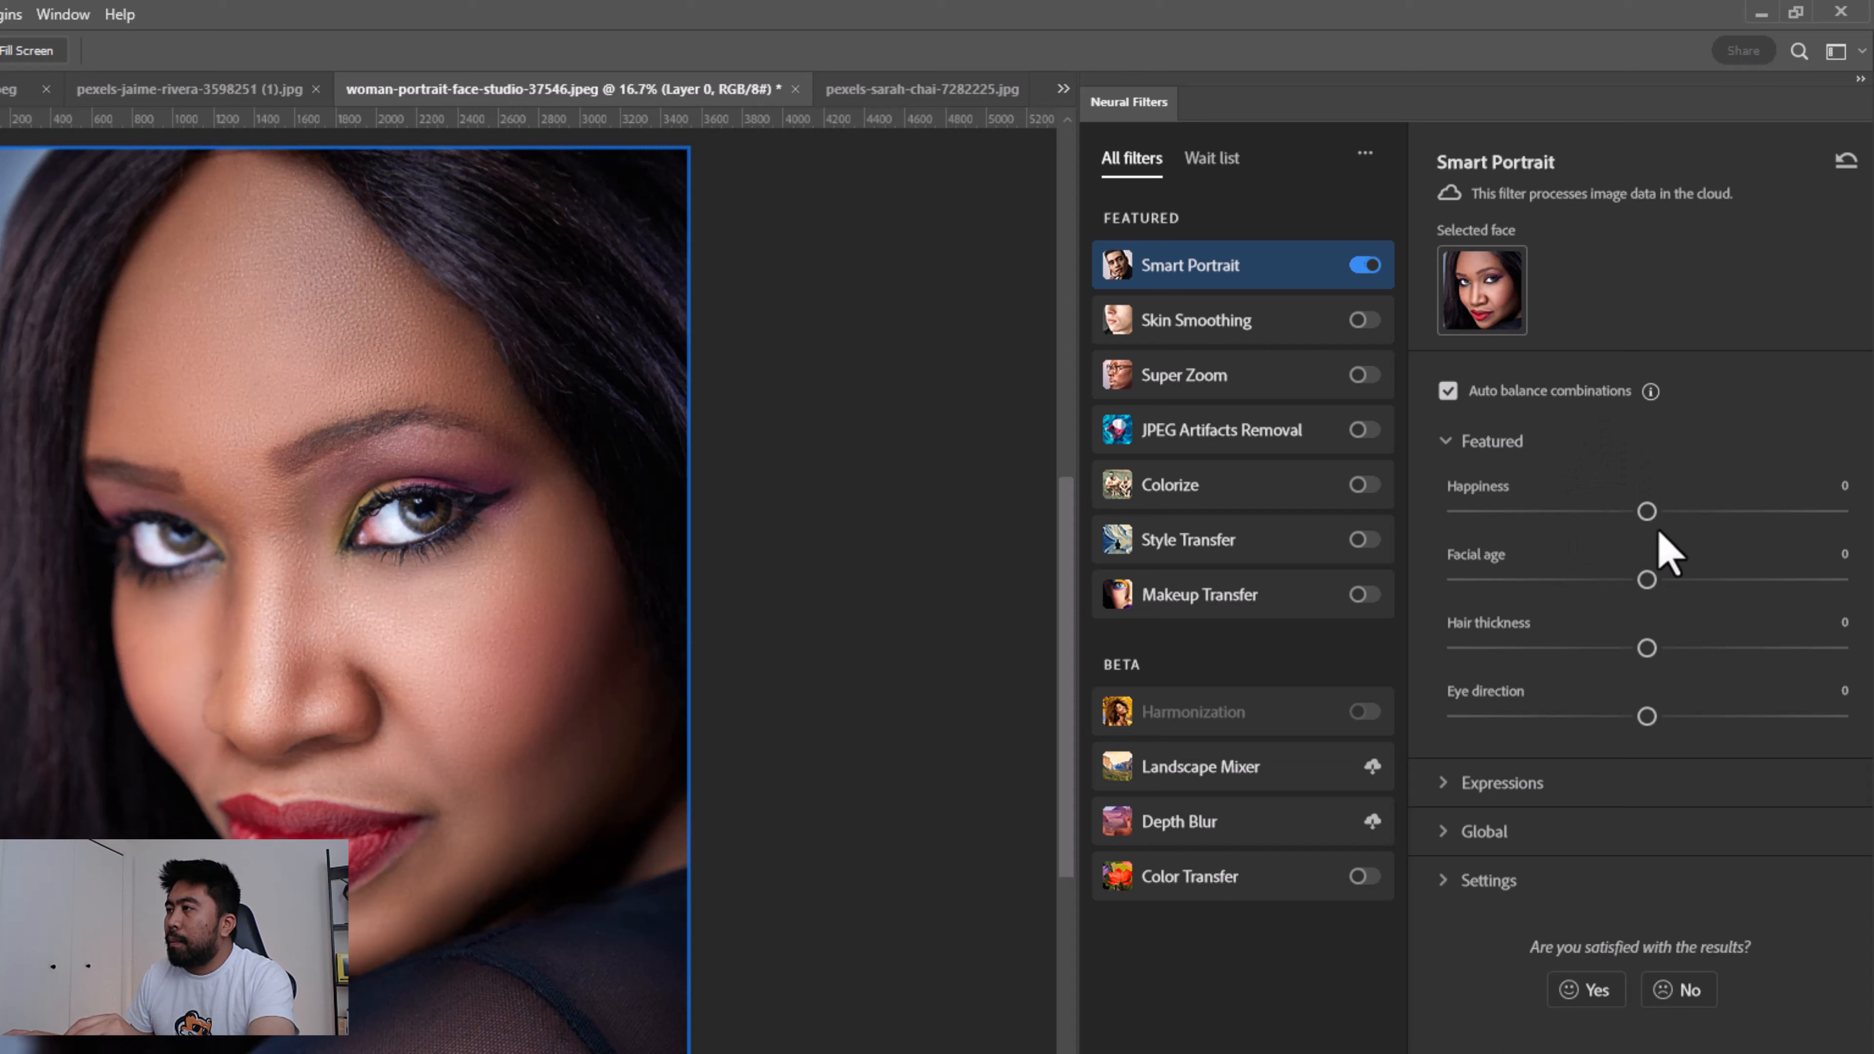
pyautogui.moveTo(1650, 514); pyautogui.dragTo(1686, 512)
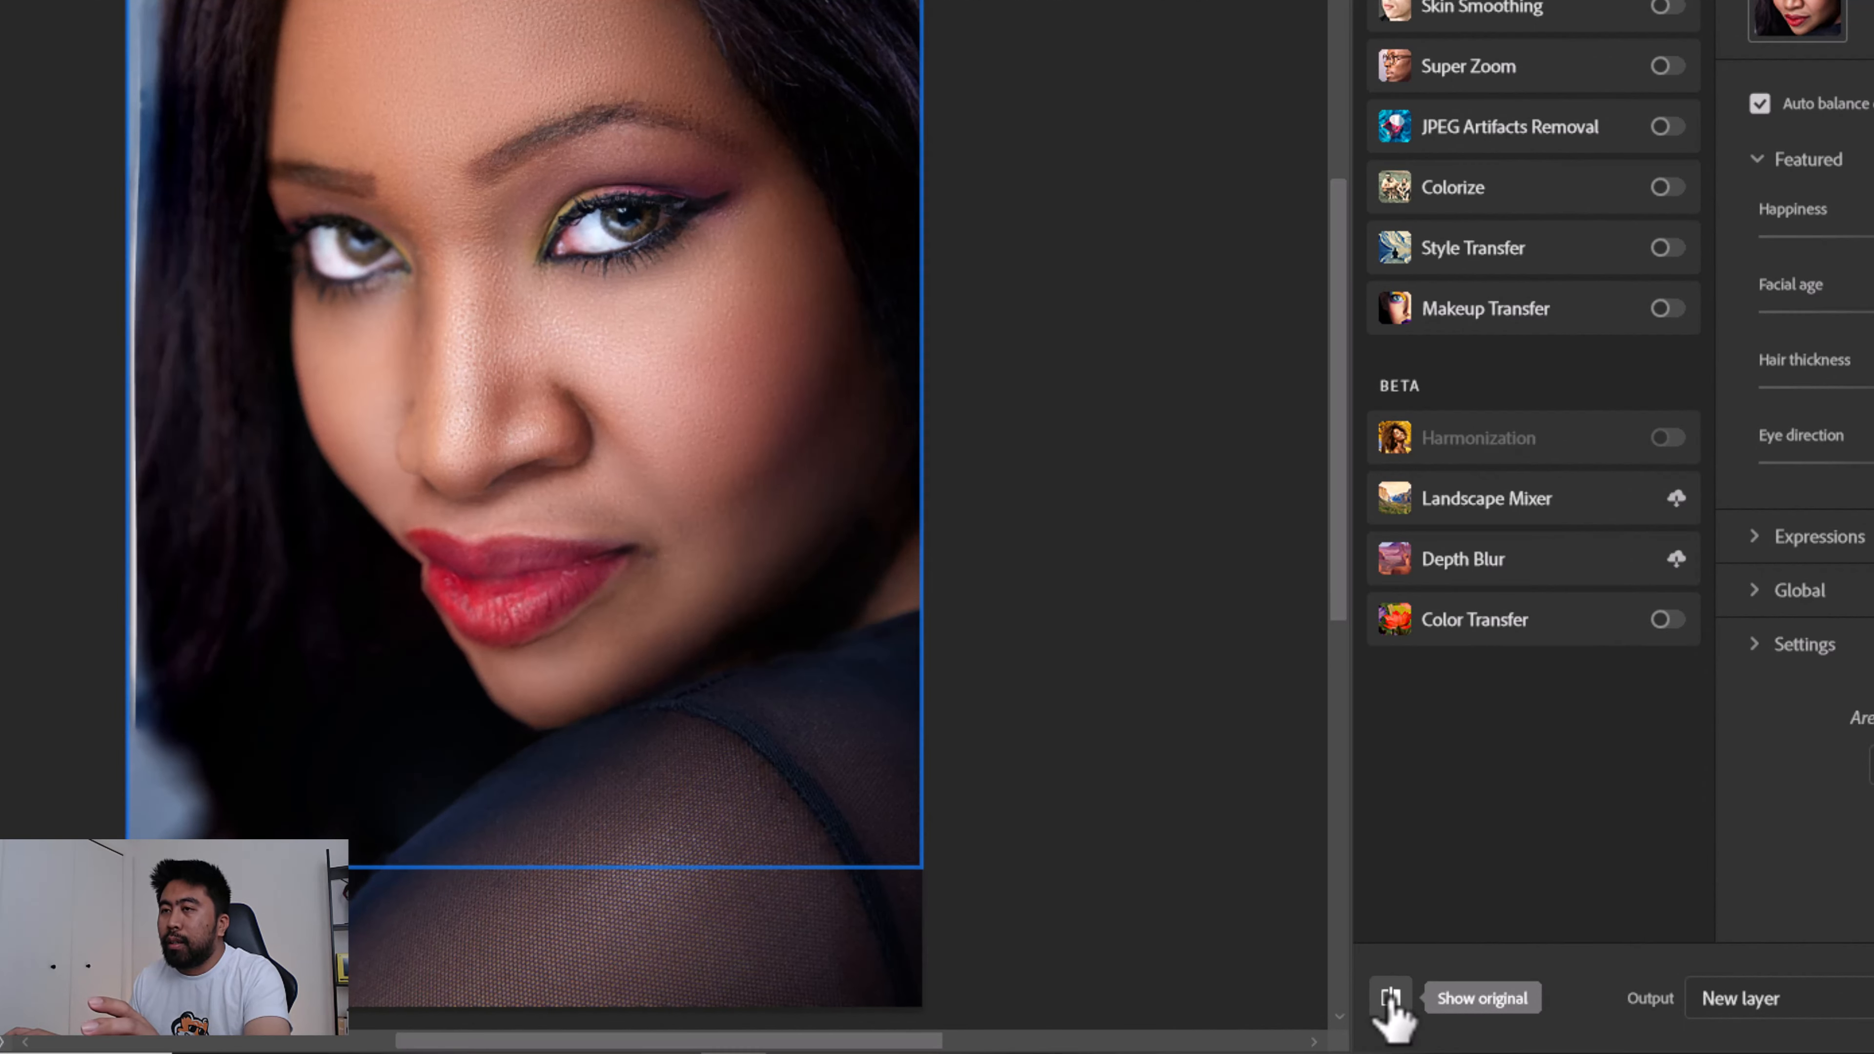
# - Compare the Smart Portrait preview with the original image by toggling between them
pyautogui.click(1391, 999)
pyautogui.click(1390, 999)
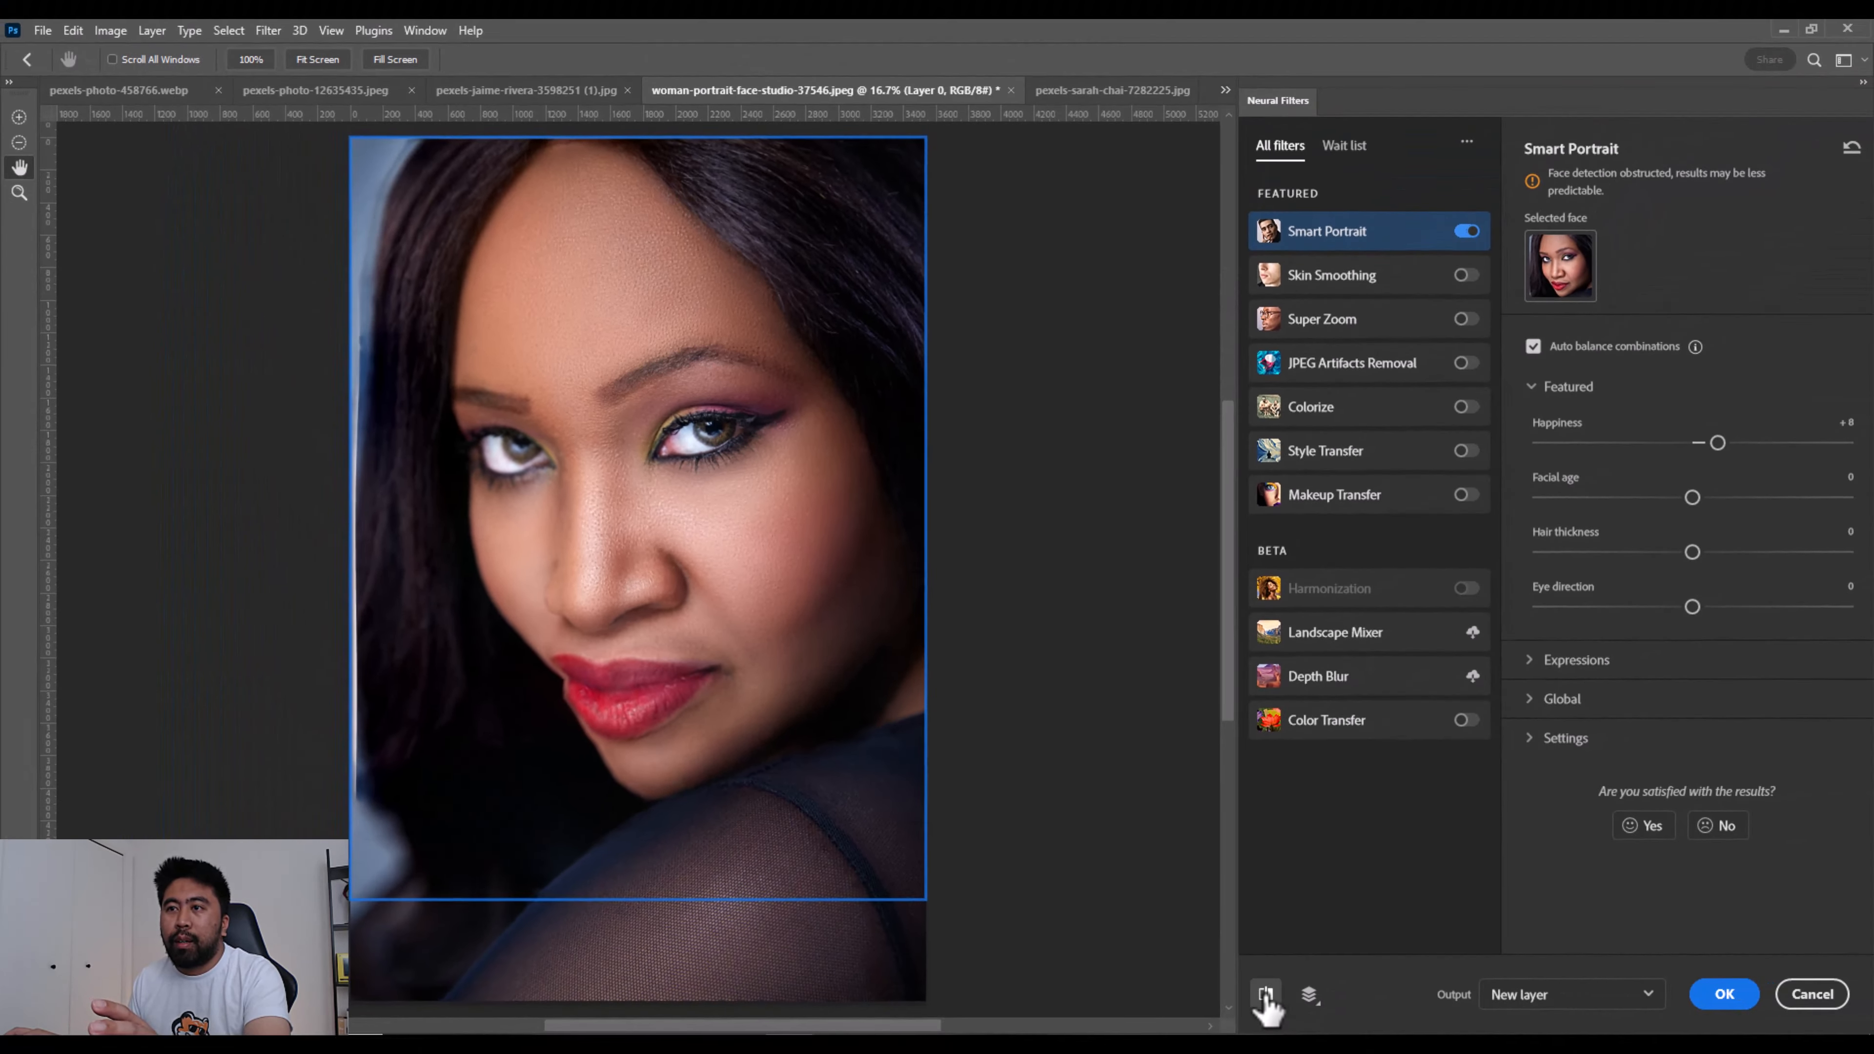
pyautogui.click(1390, 1000)
pyautogui.click(1266, 996)
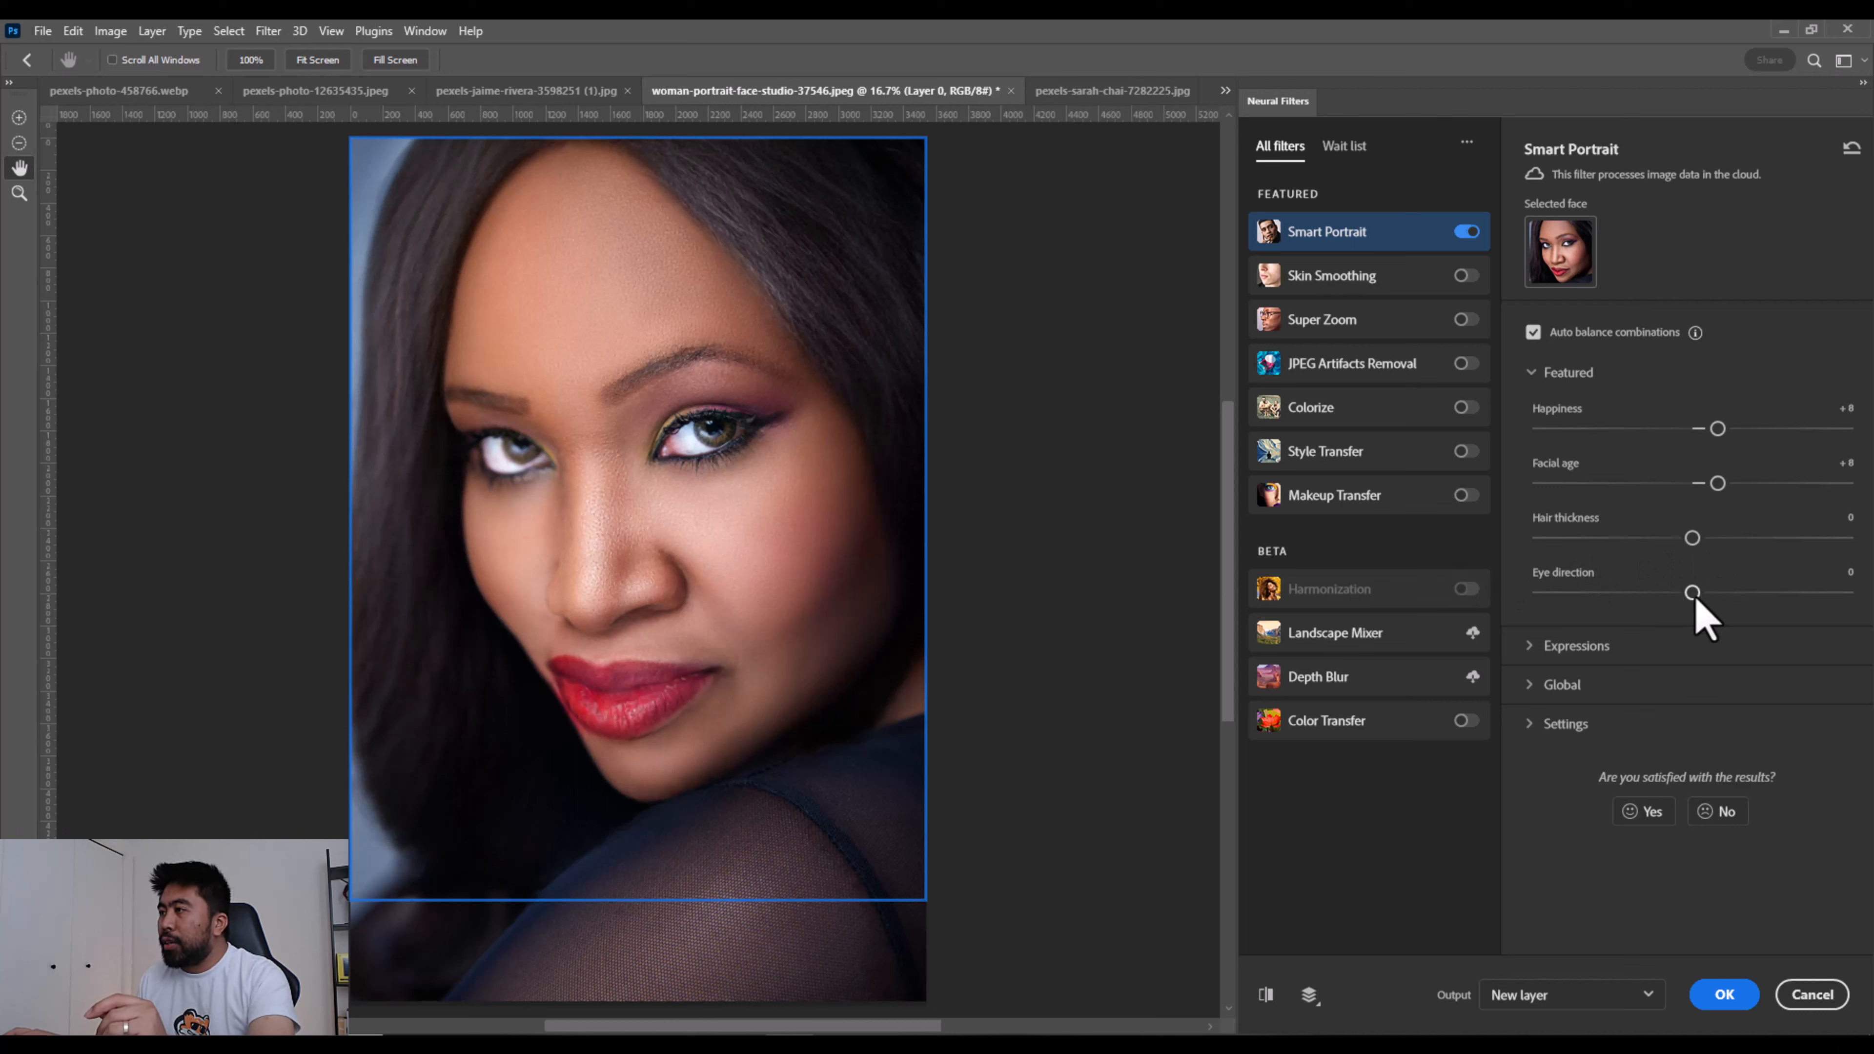
# - Set Eye direction to +7 and apply the Smart Portrait result to a new layer
pyautogui.moveTo(1692, 593); pyautogui.dragTo(1713, 593)
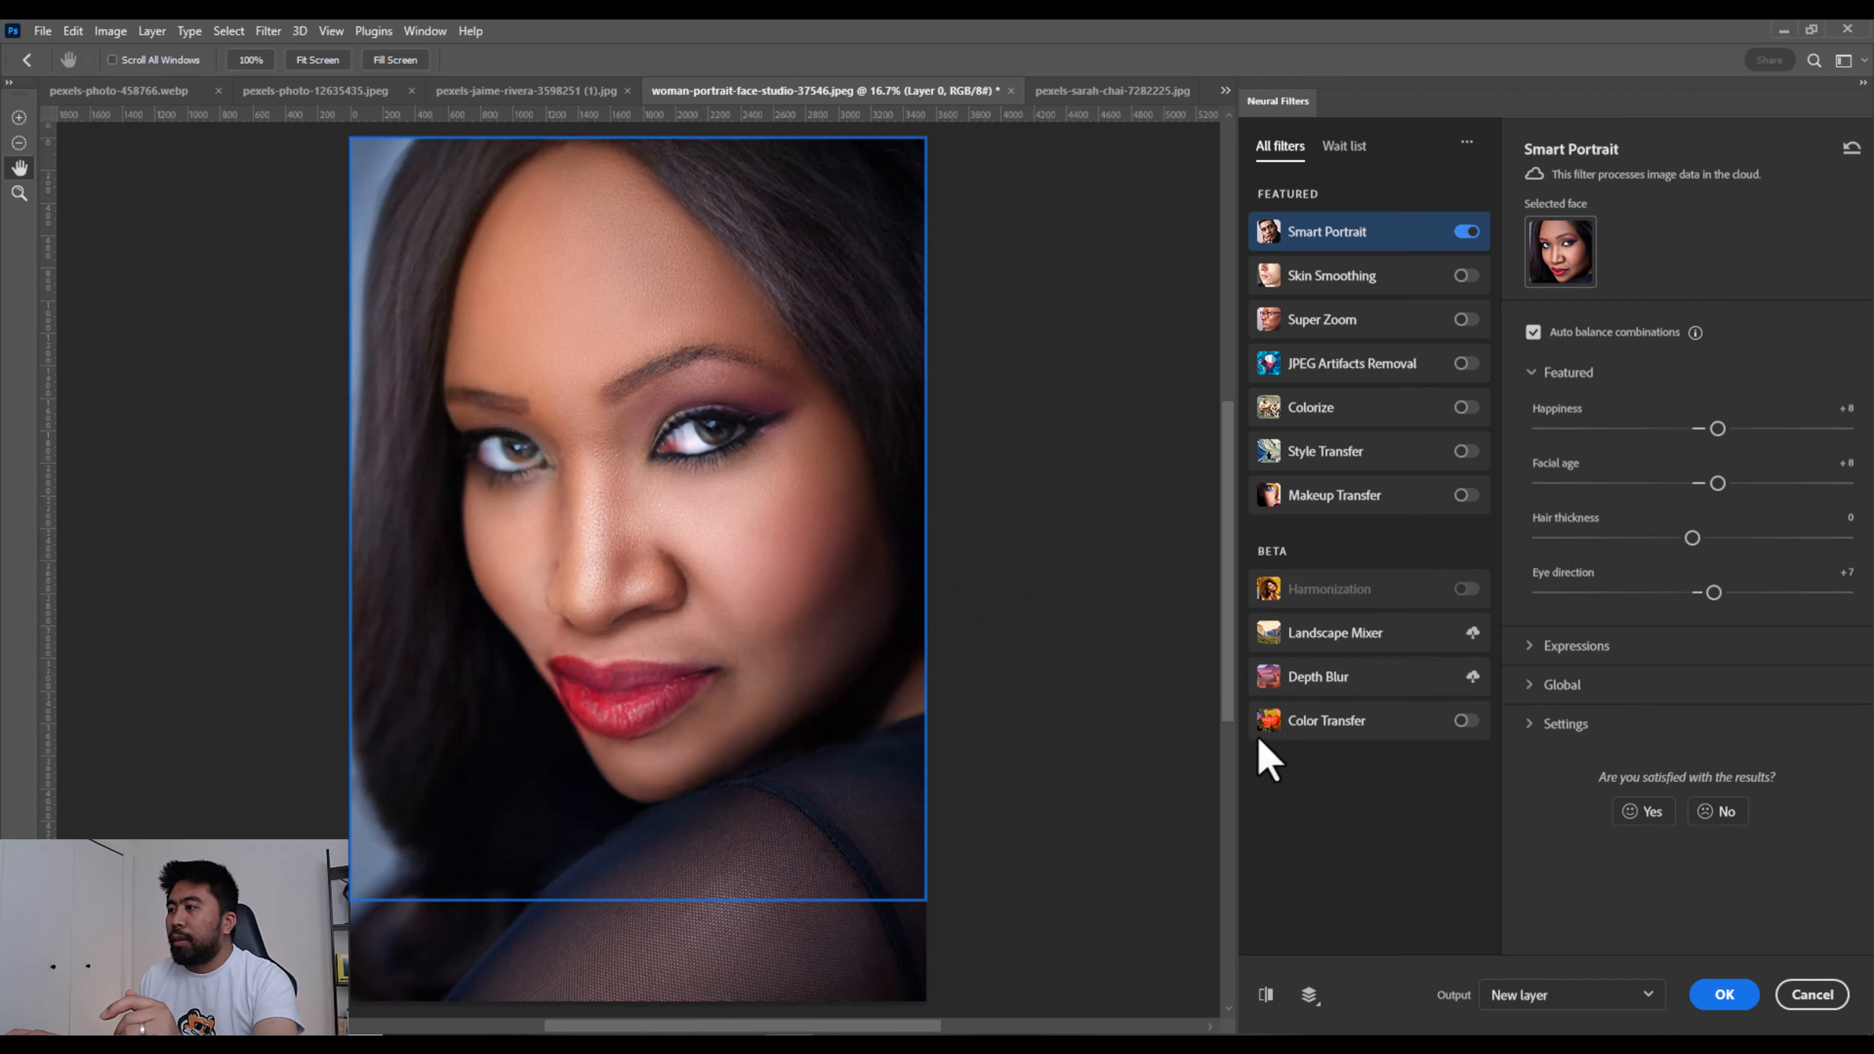
pyautogui.click(1588, 997)
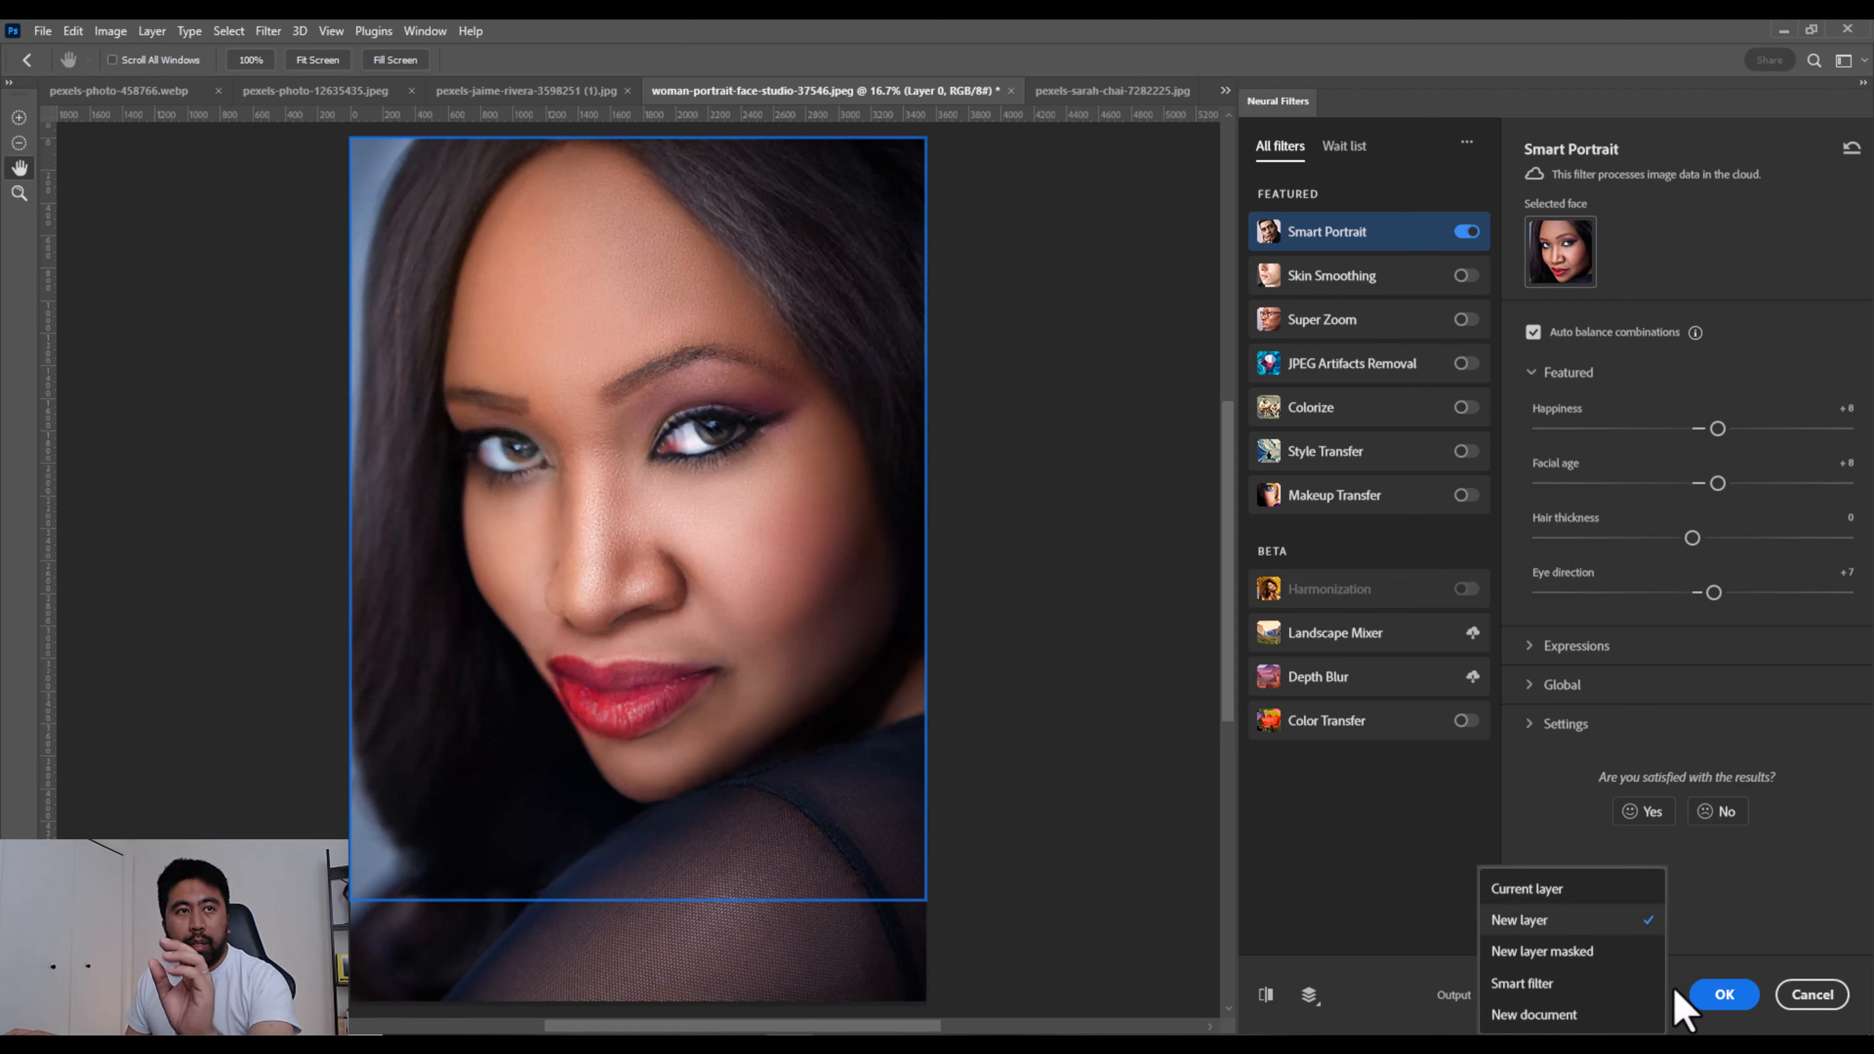
pyautogui.click(1575, 922)
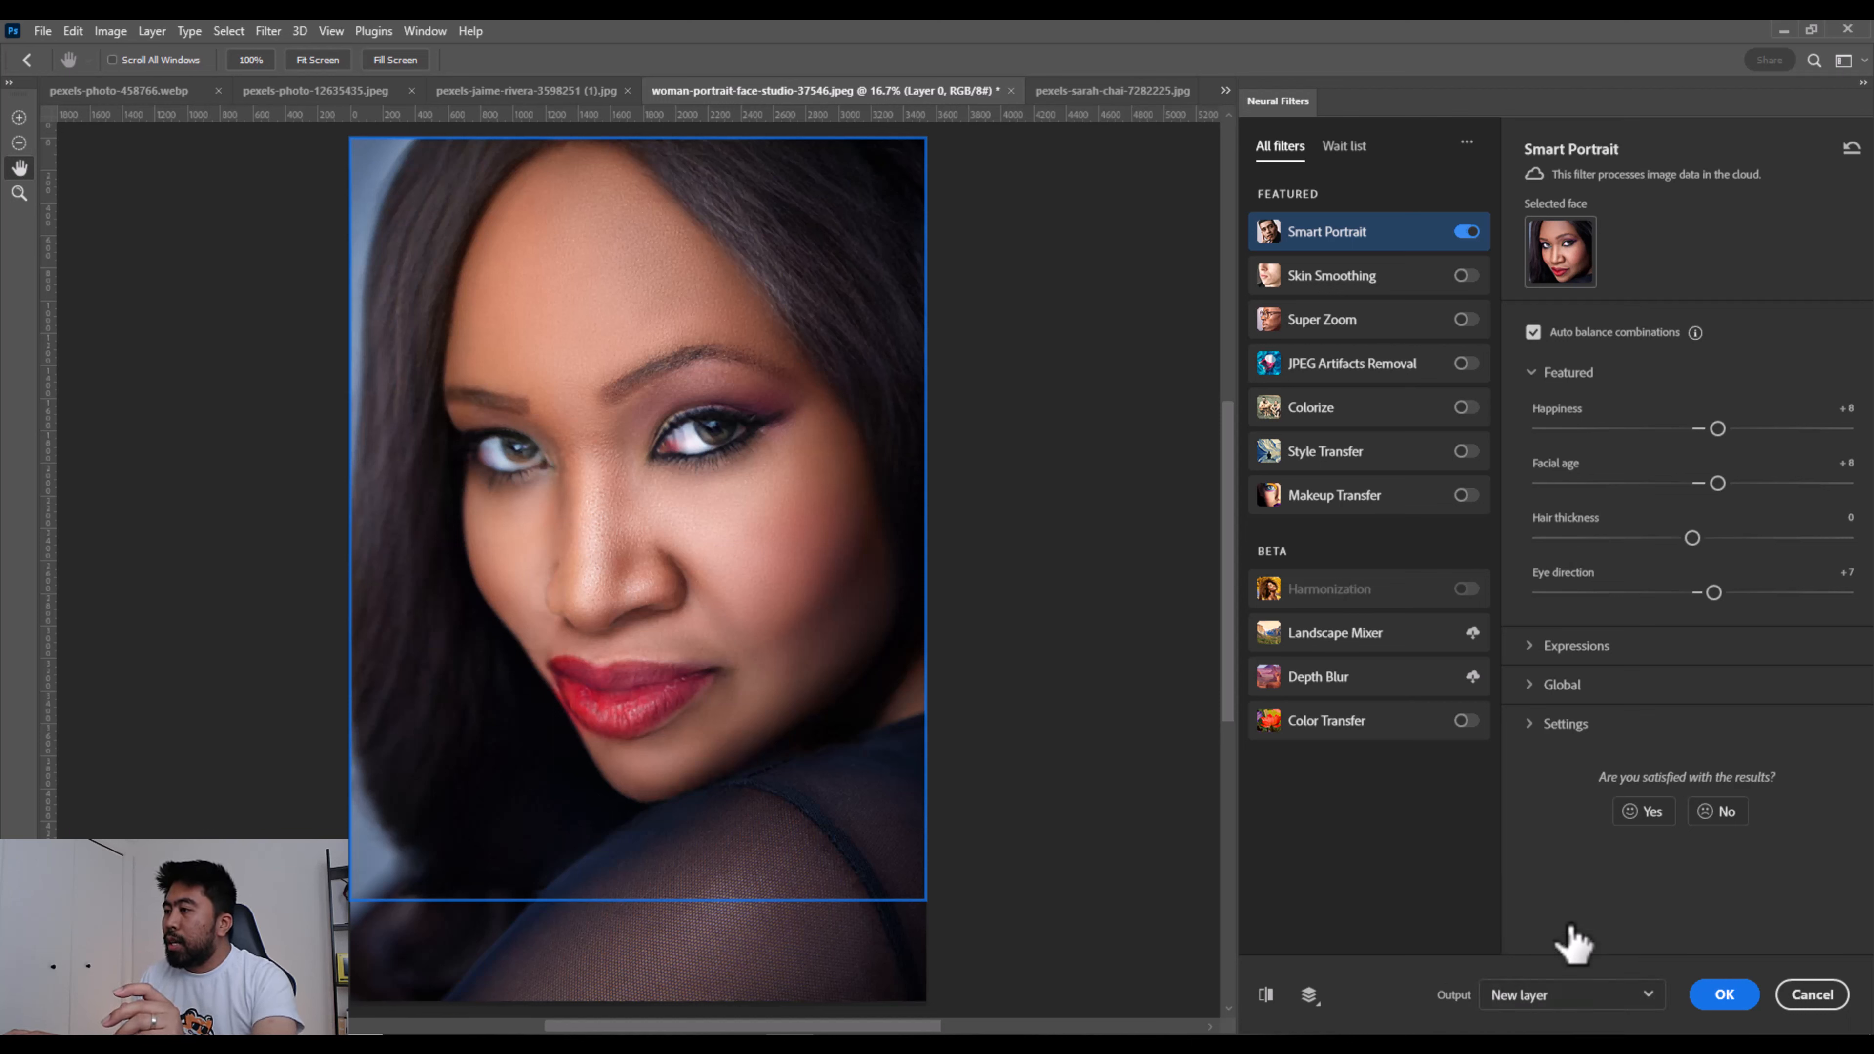
pyautogui.click(1726, 998)
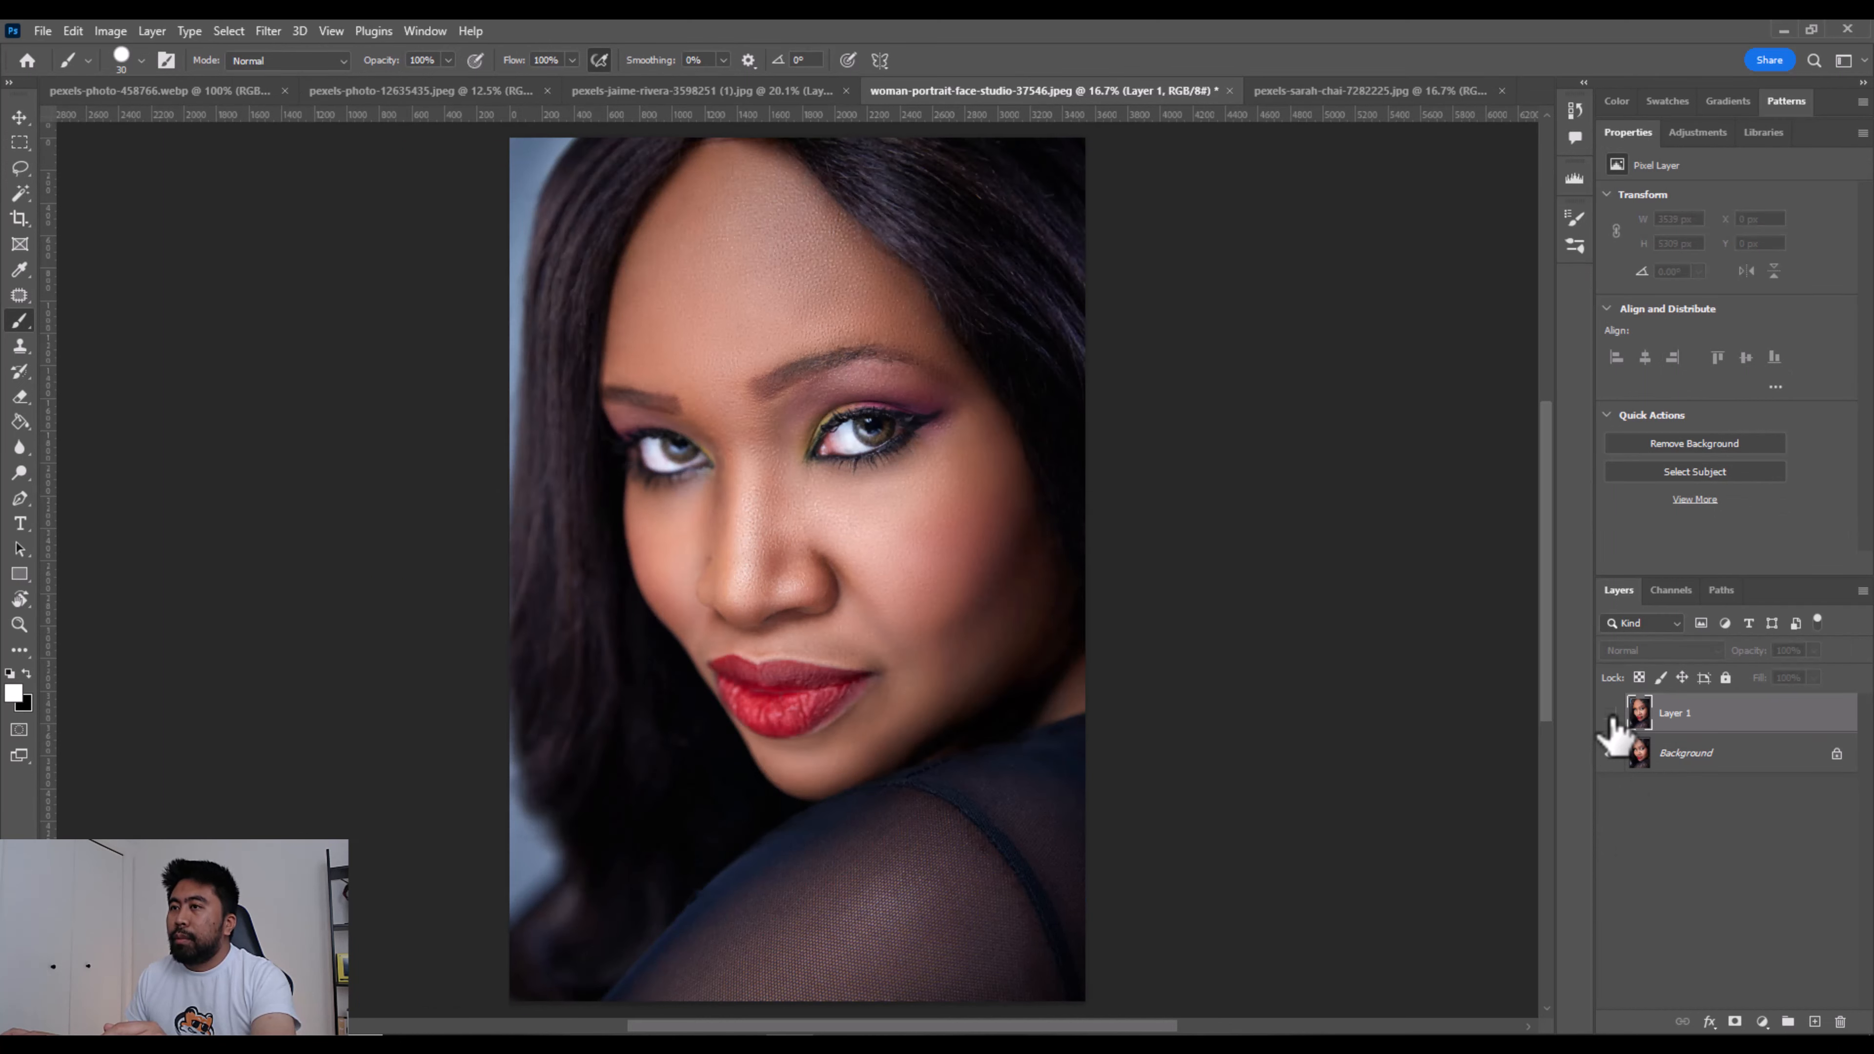
pyautogui.click(1610, 714)
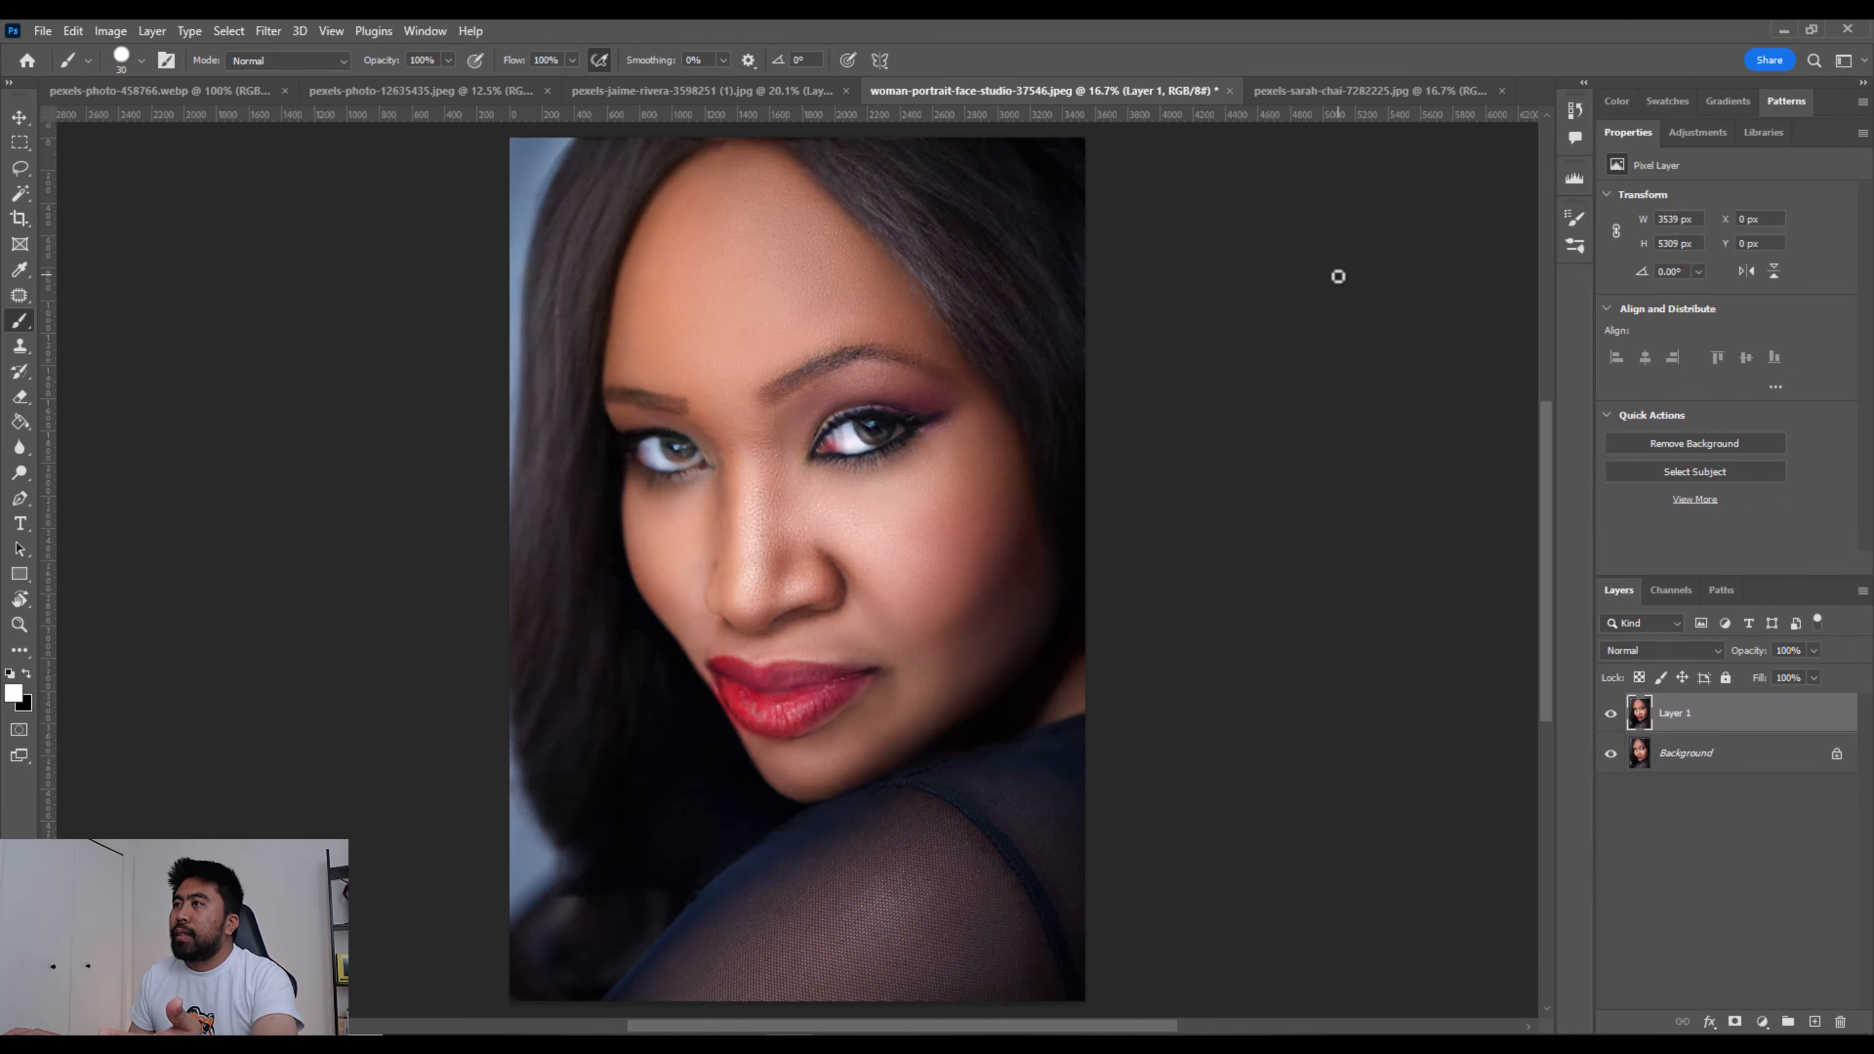
# - Colorize the black-and-white photo of the mother and baby with Neural Filters, setting Saturation to +18 and outputting to a new layer
pyautogui.click(1304, 80)
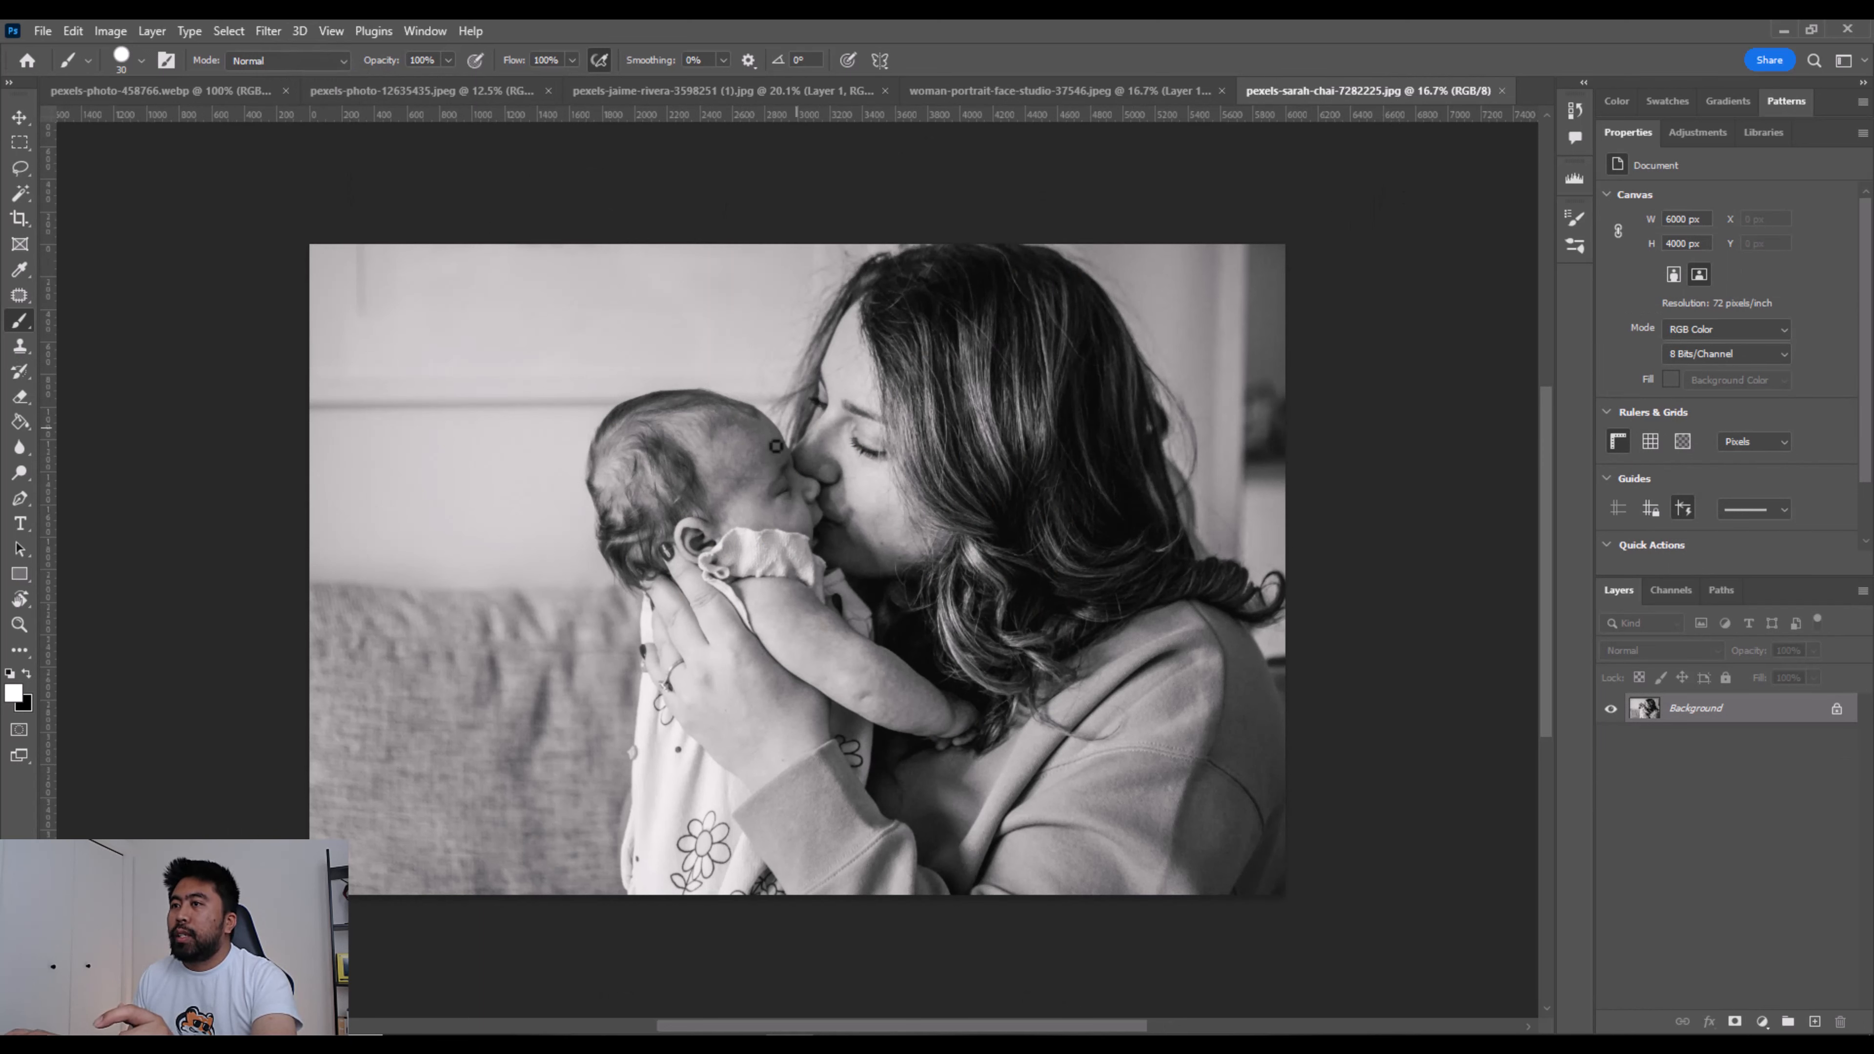
pyautogui.click(268, 31)
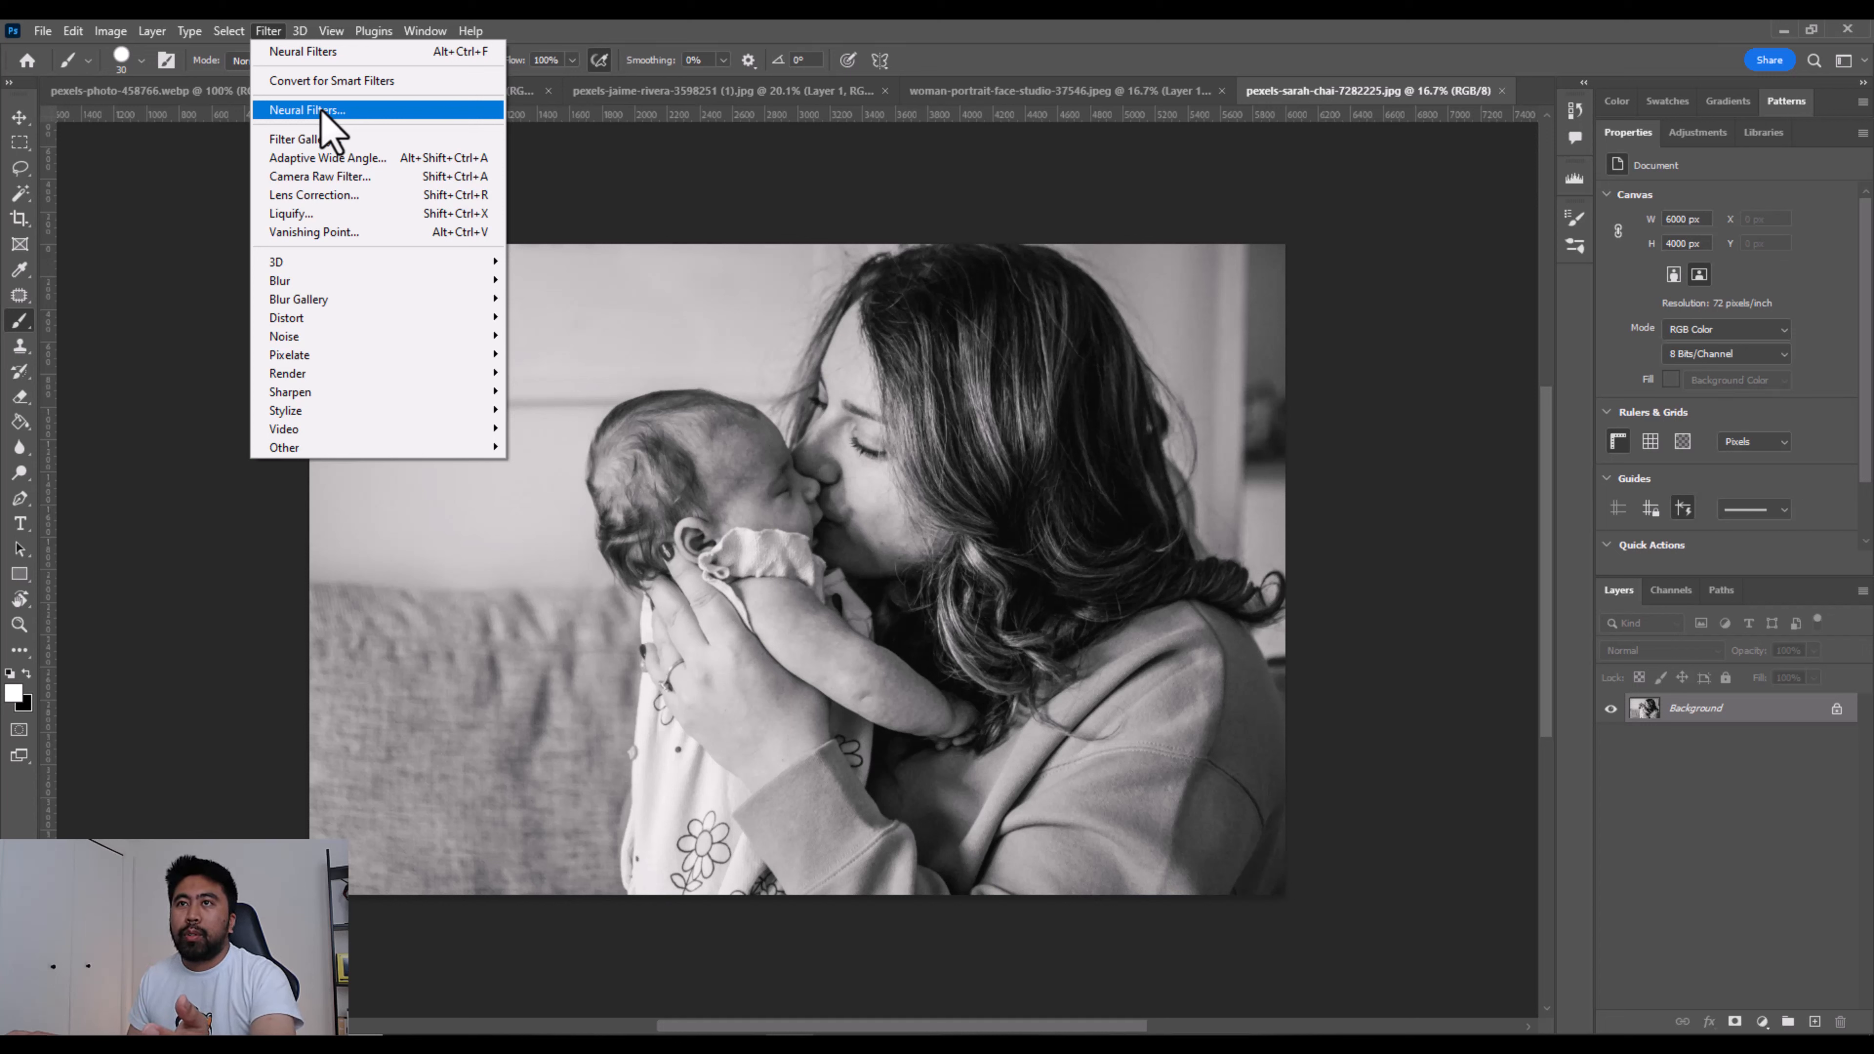
pyautogui.click(324, 111)
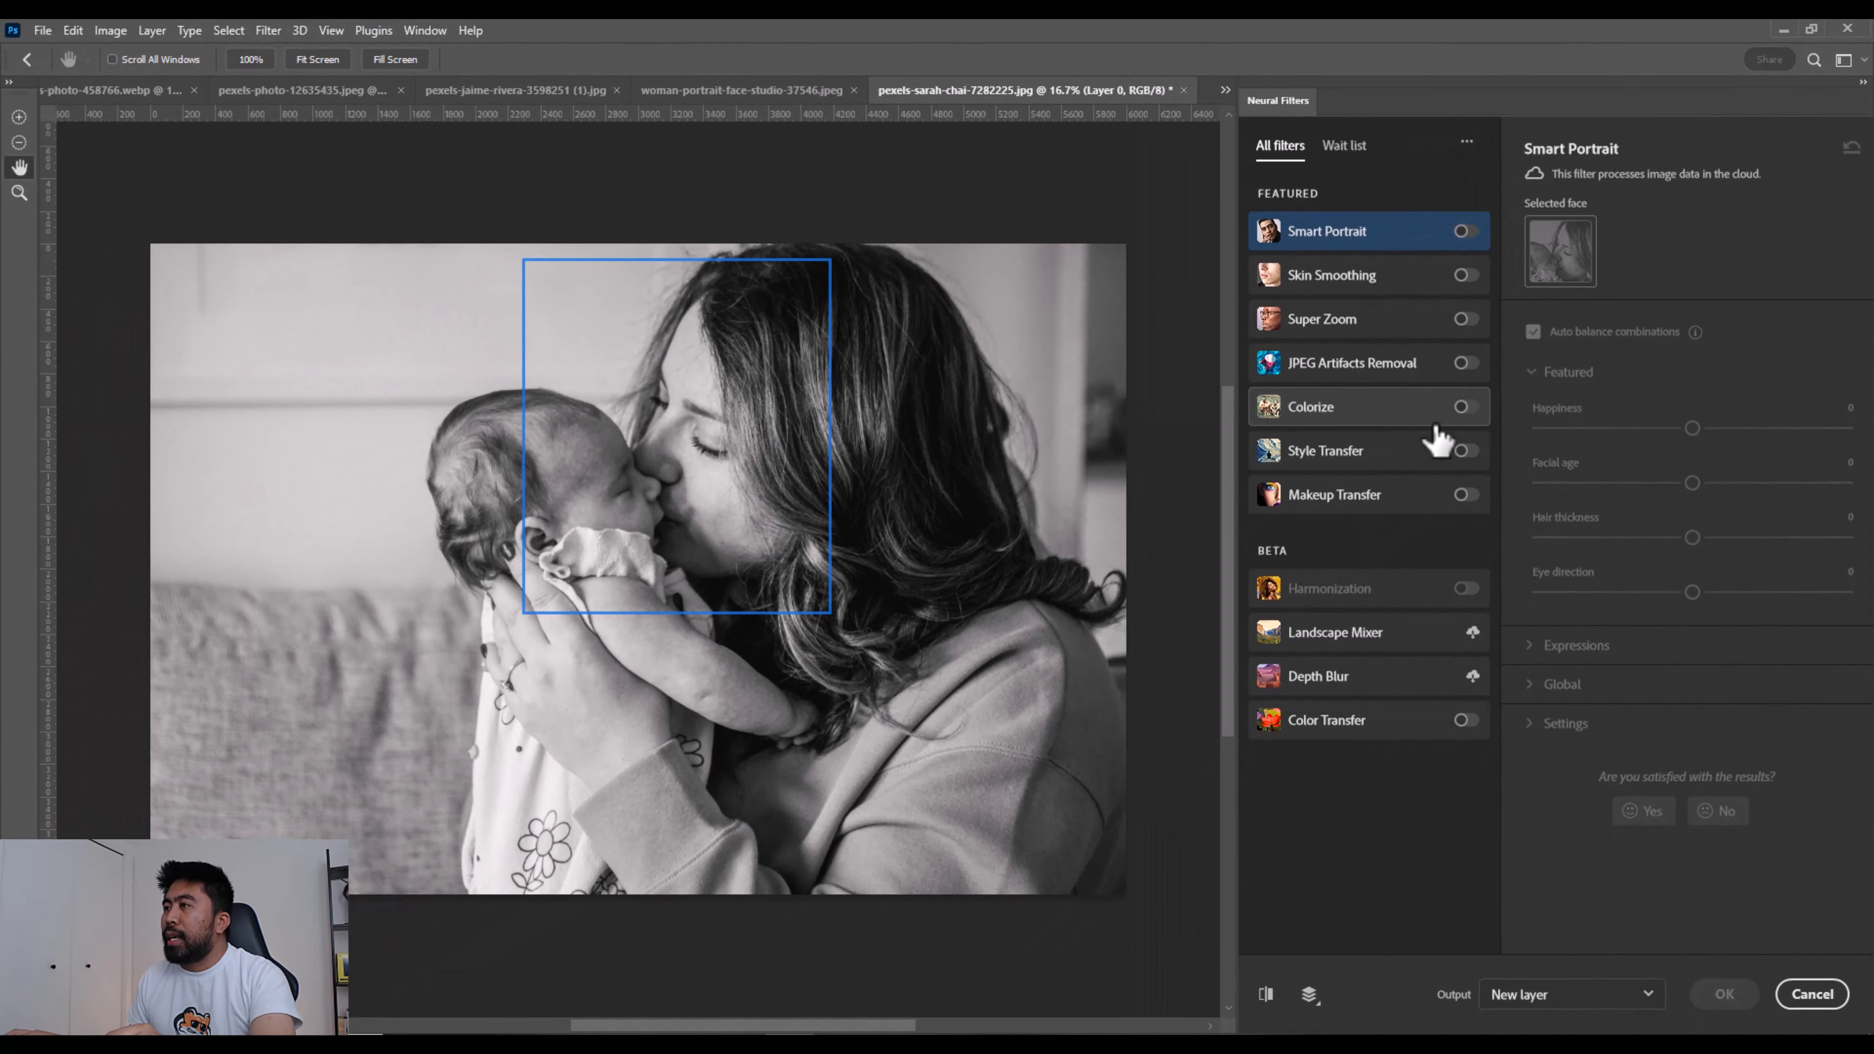
pyautogui.click(1465, 406)
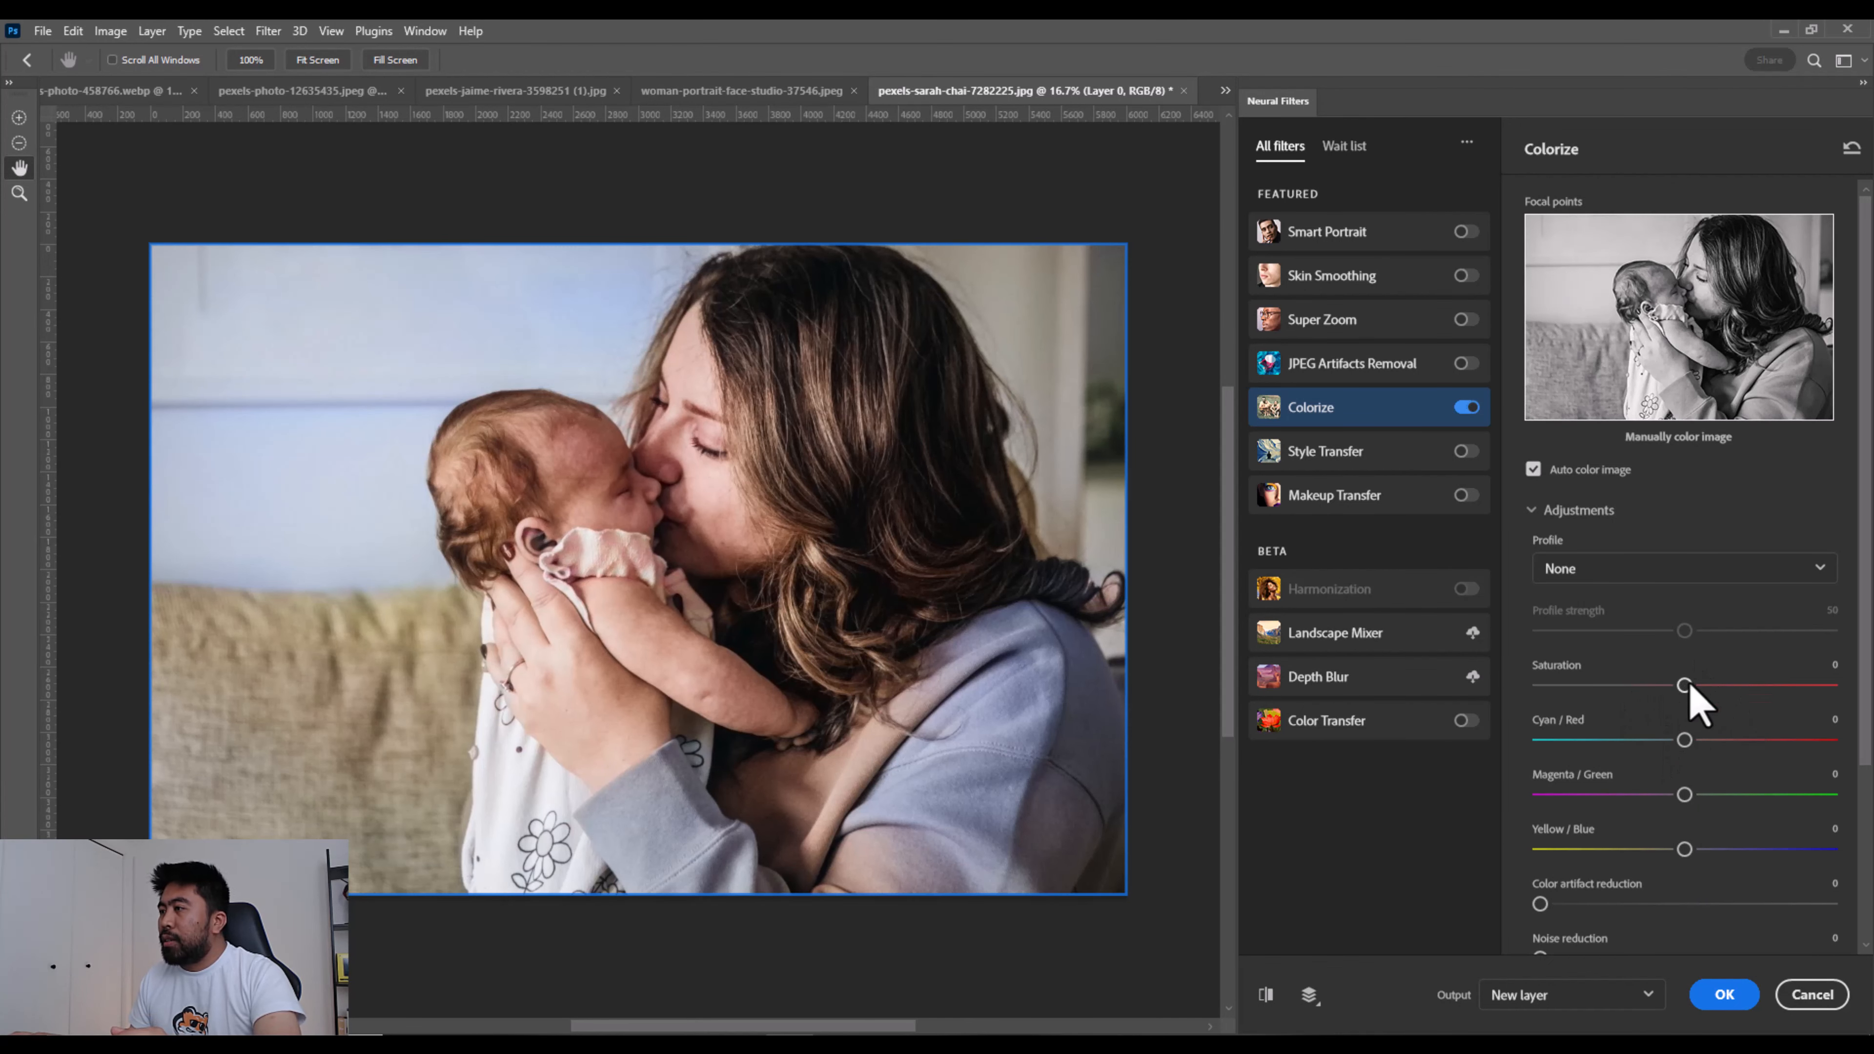
pyautogui.moveTo(1689, 684); pyautogui.dragTo(1738, 686)
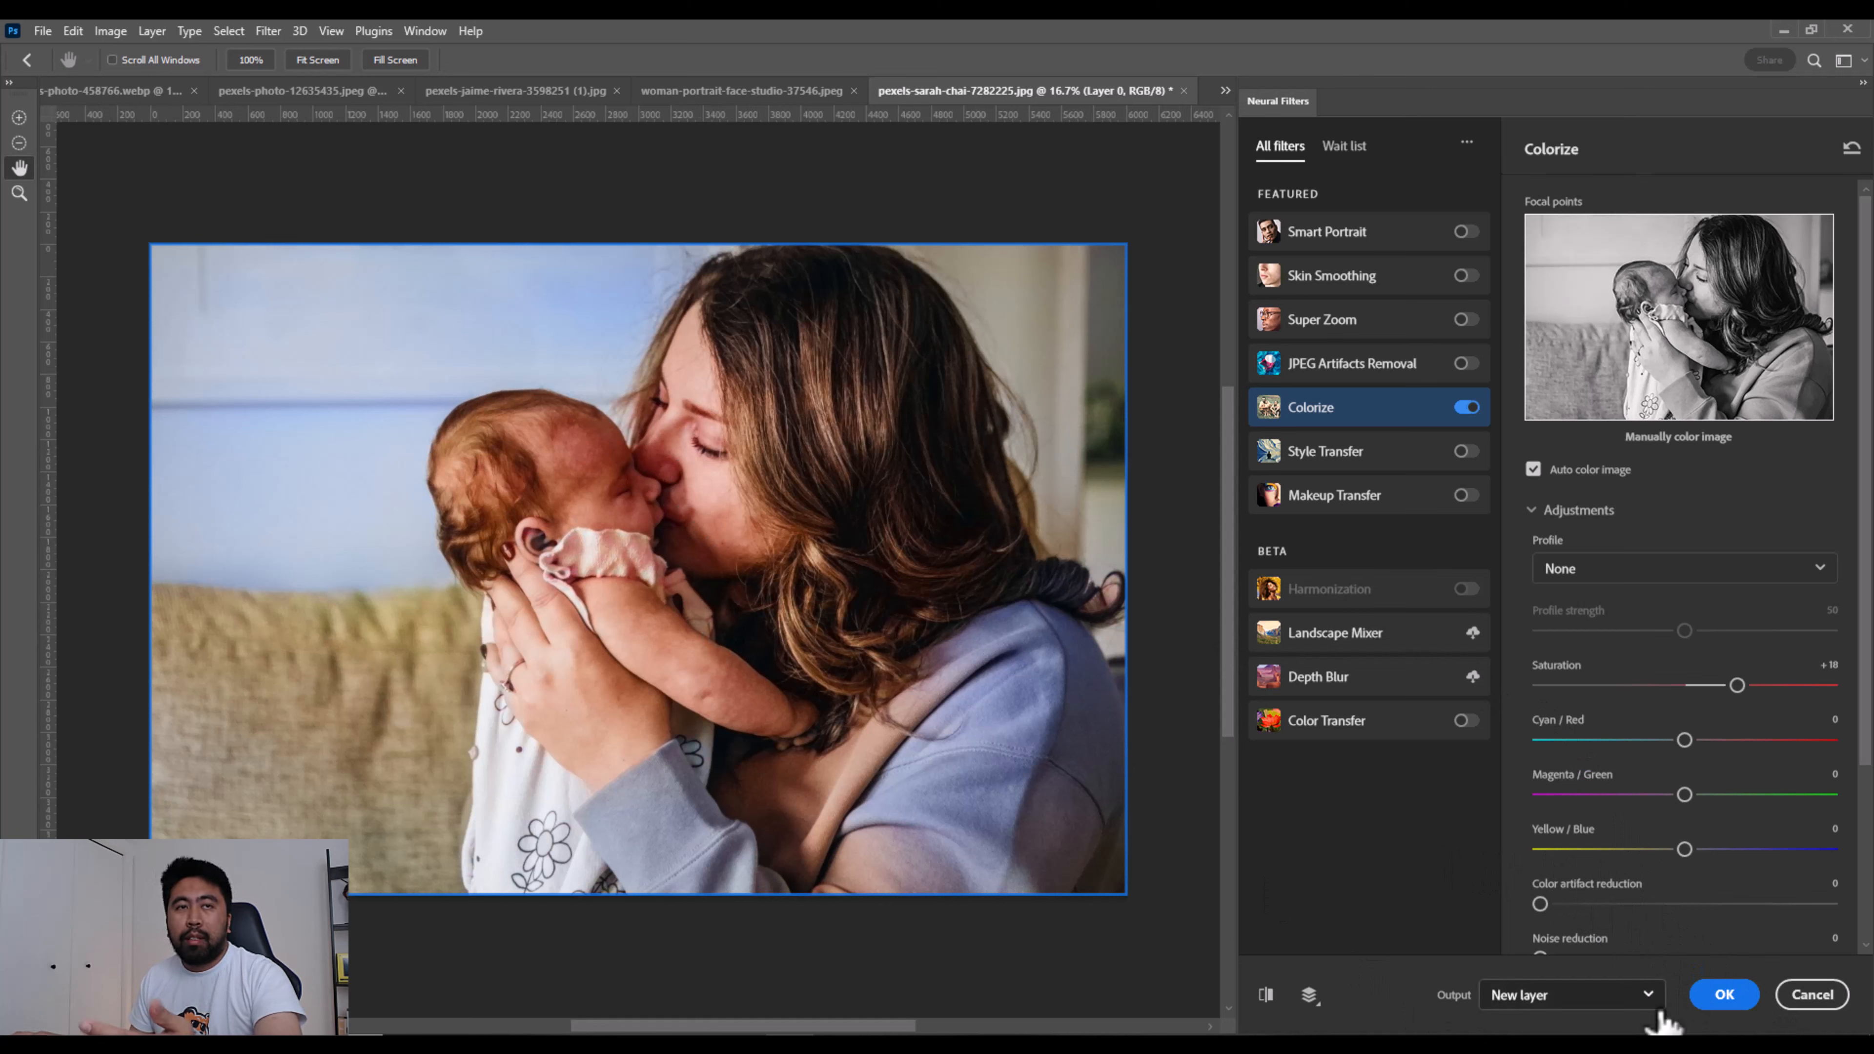
pyautogui.click(1726, 992)
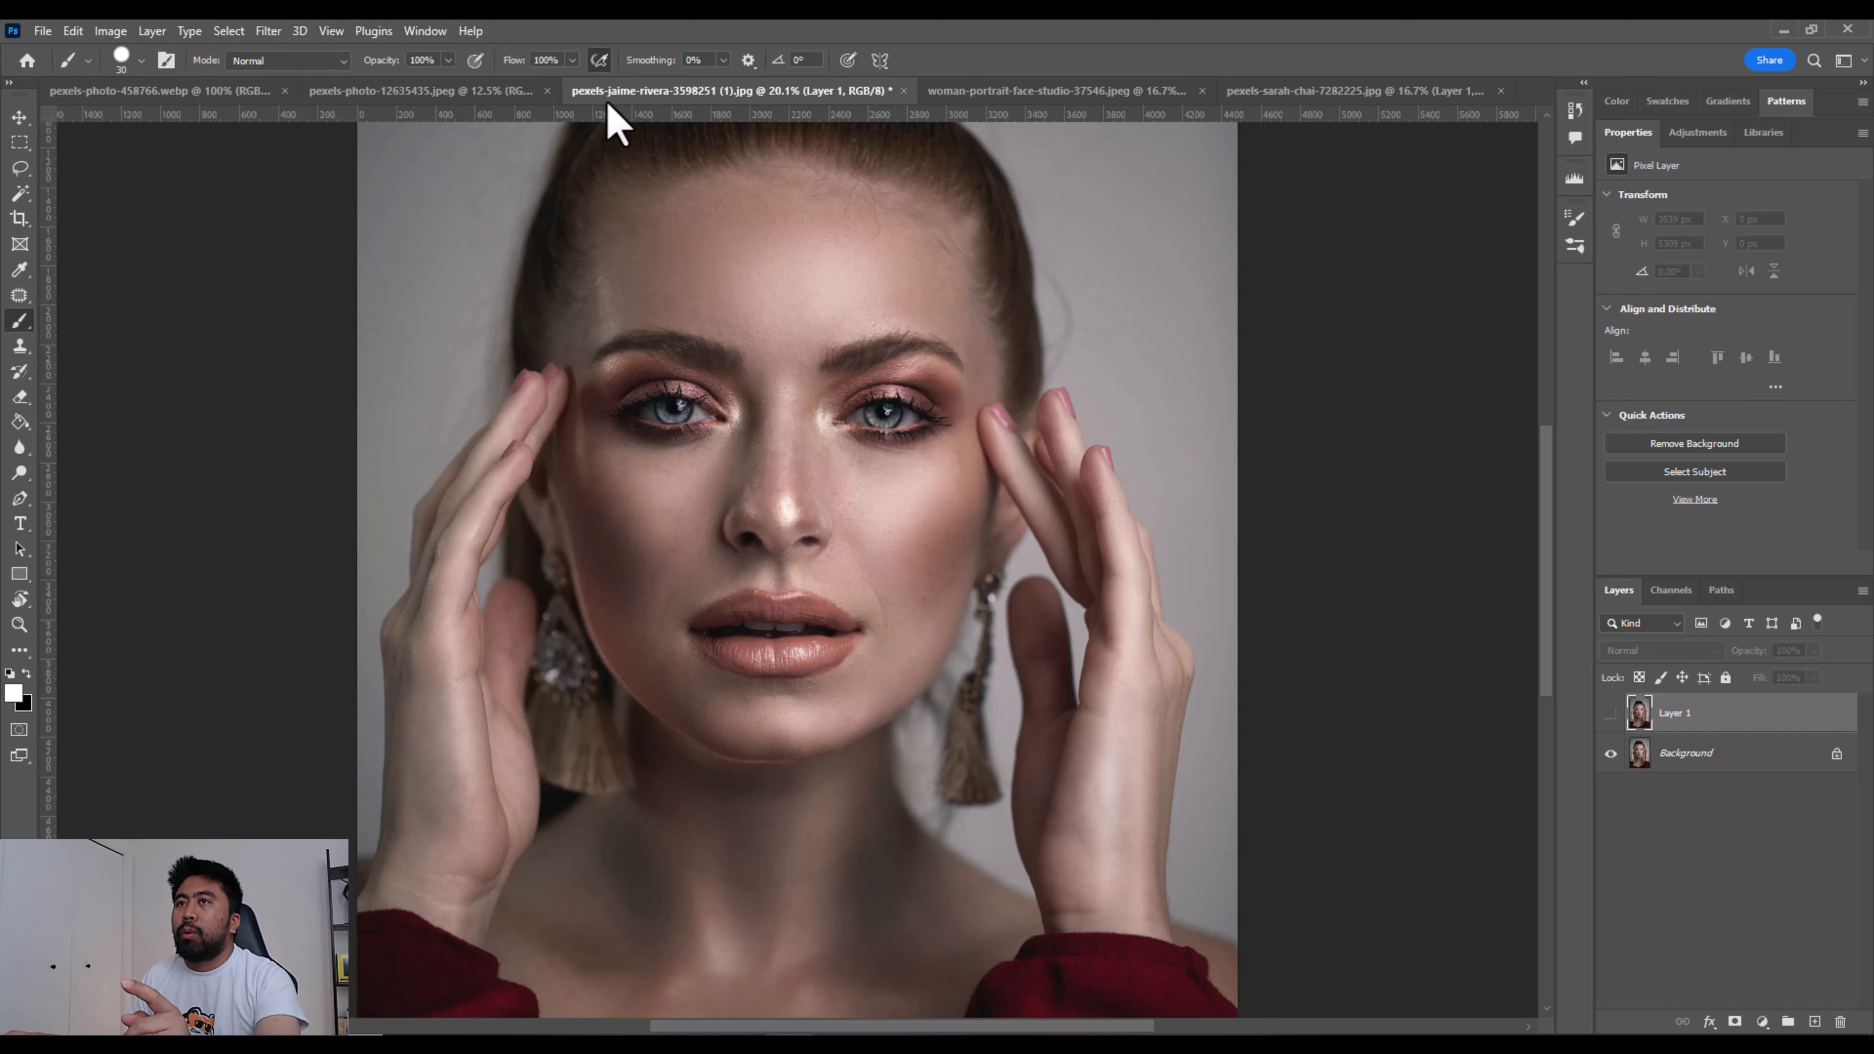
# - View the makeup in pexels-photo-458766.webp and return to the portrait of the woman with her hands at her temples
pyautogui.click(221, 92)
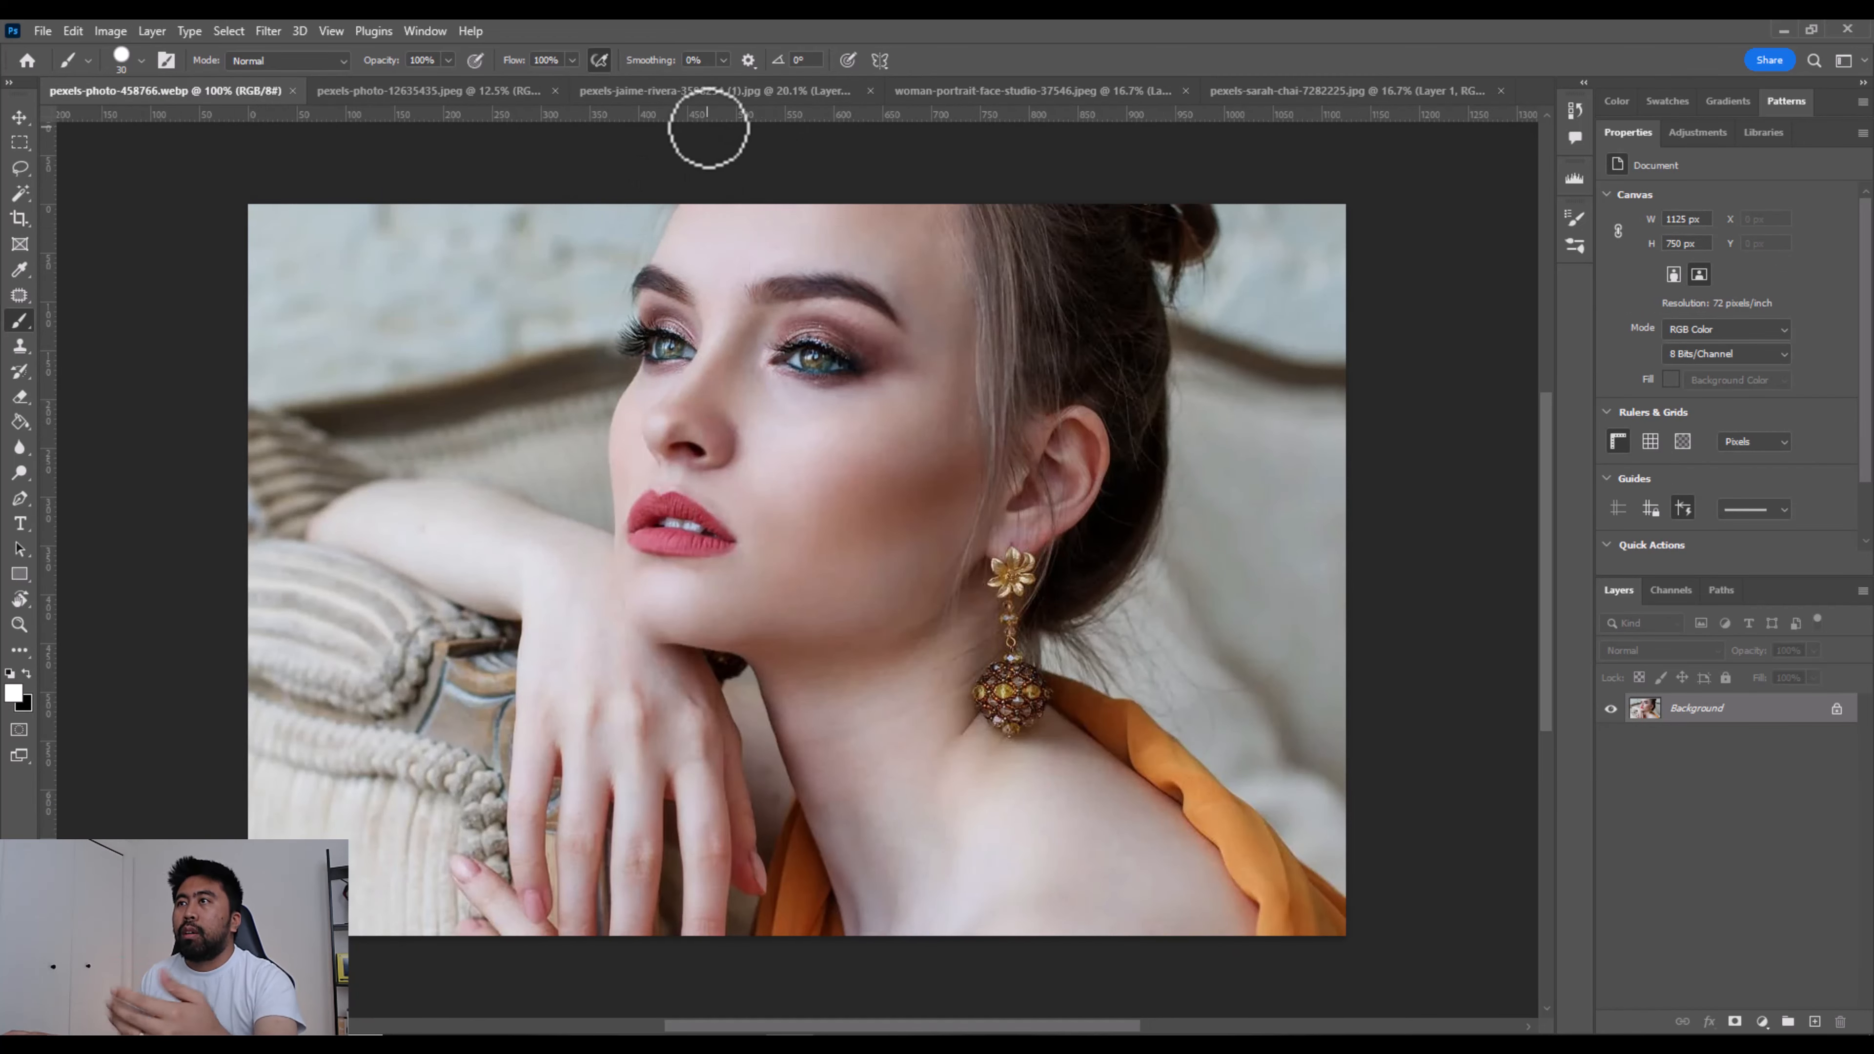
pyautogui.click(701, 90)
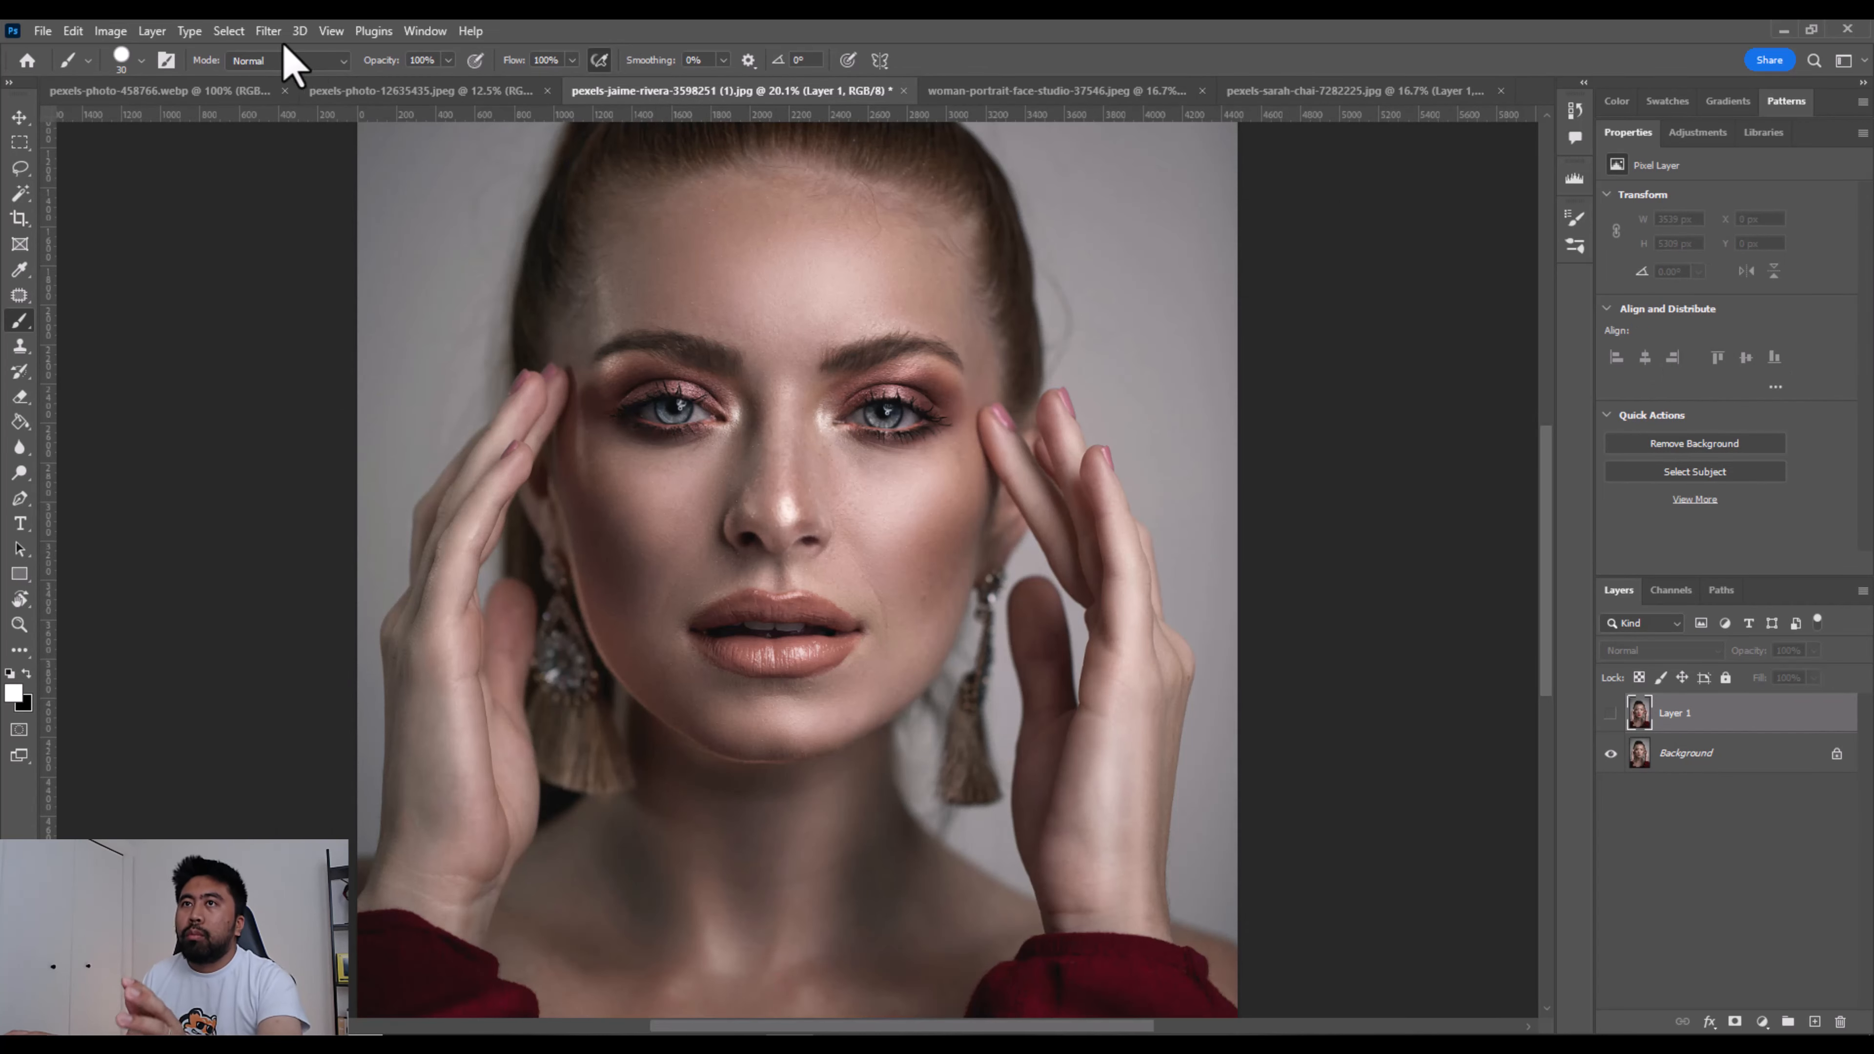
pyautogui.click(268, 30)
pyautogui.click(674, 89)
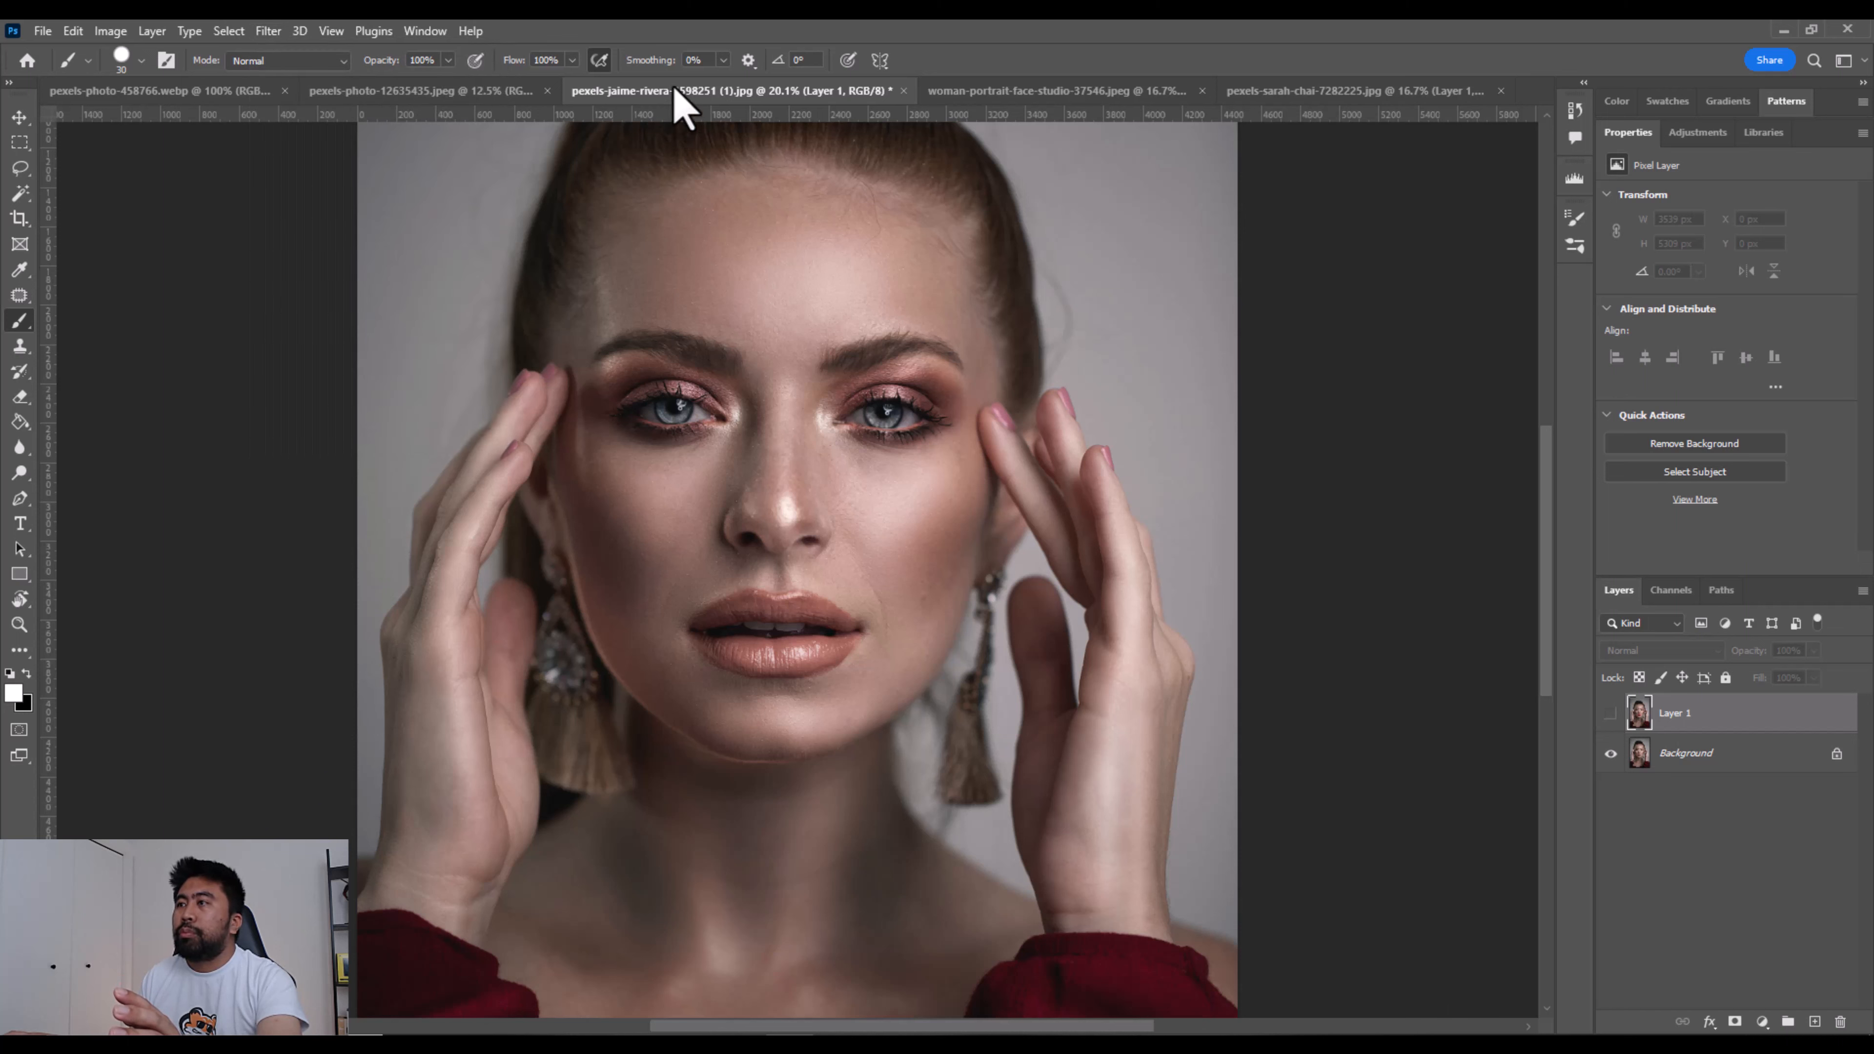
# - Delete Layer 1 from the portrait so that only the Background layer is kept
pyautogui.click(1694, 760)
pyautogui.click(1766, 719)
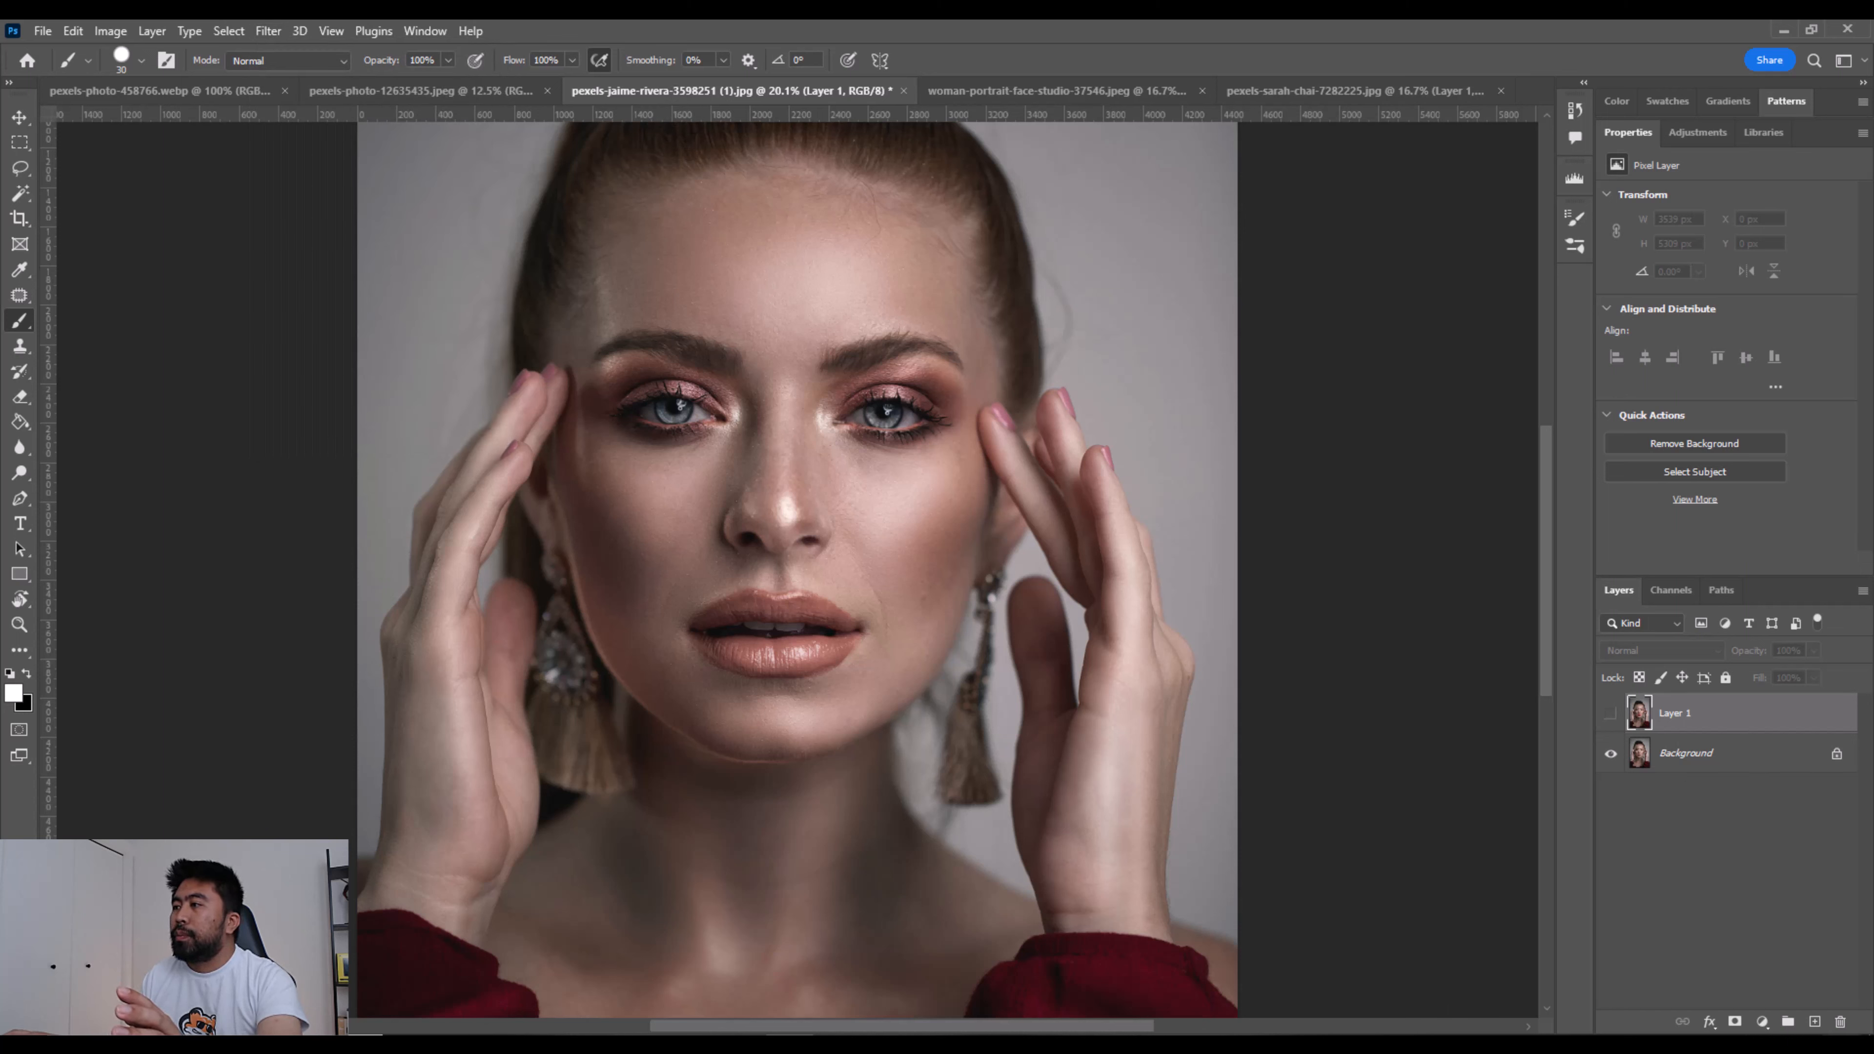
pyautogui.click(1841, 1021)
pyautogui.click(876, 406)
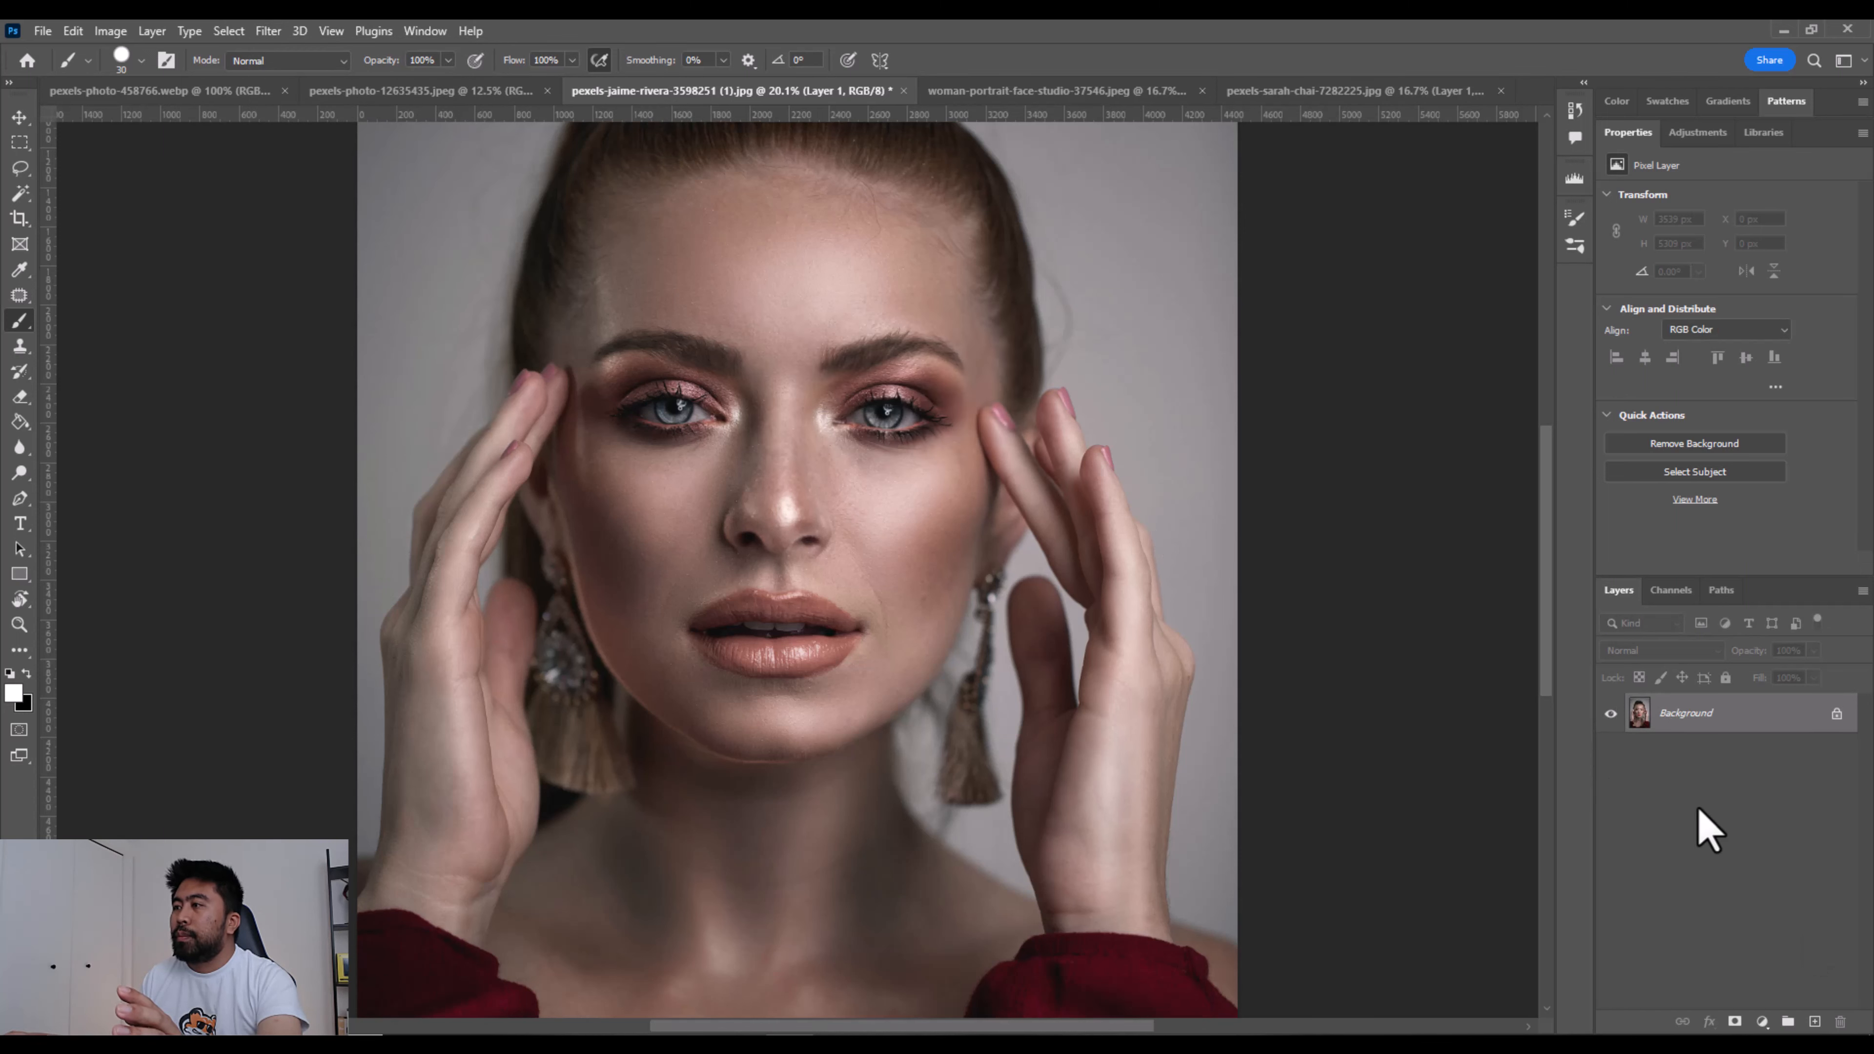
# - Open Neural Filters on the portrait and turn on the Makeup Transfer filter
pyautogui.click(268, 31)
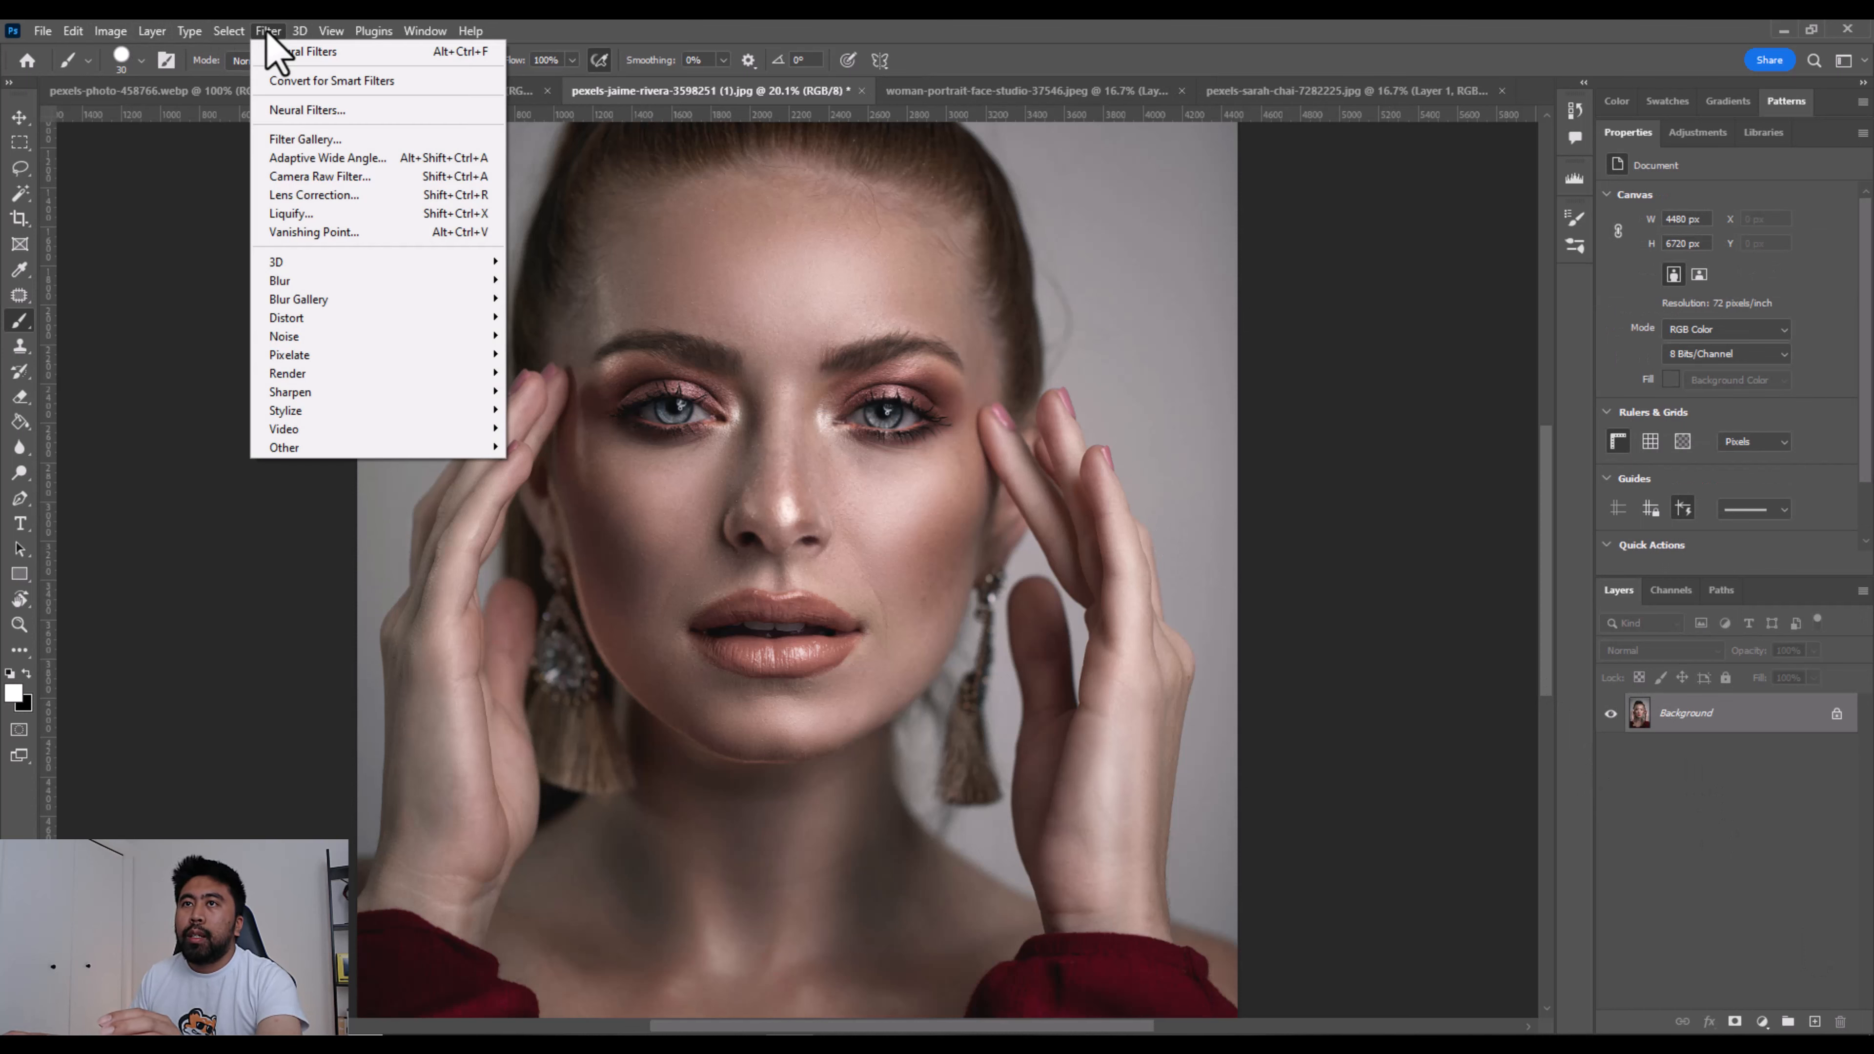
pyautogui.click(292, 111)
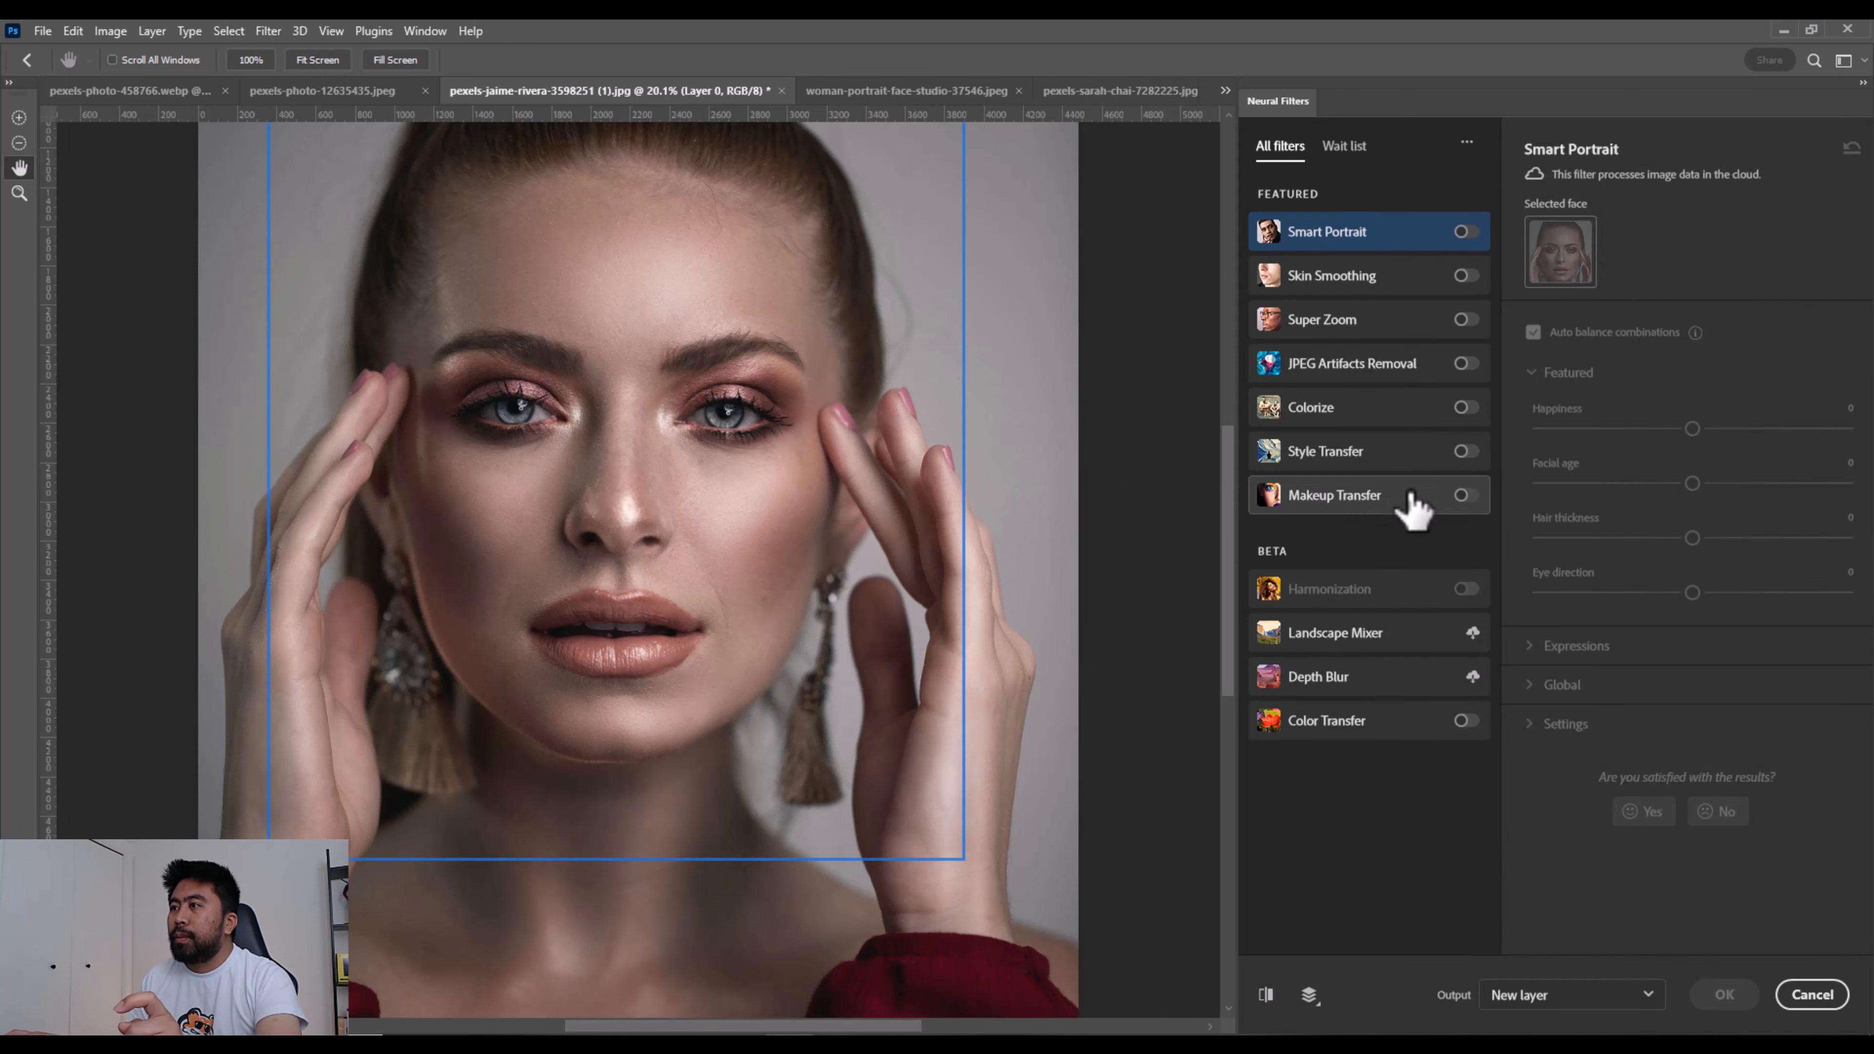
pyautogui.click(1464, 497)
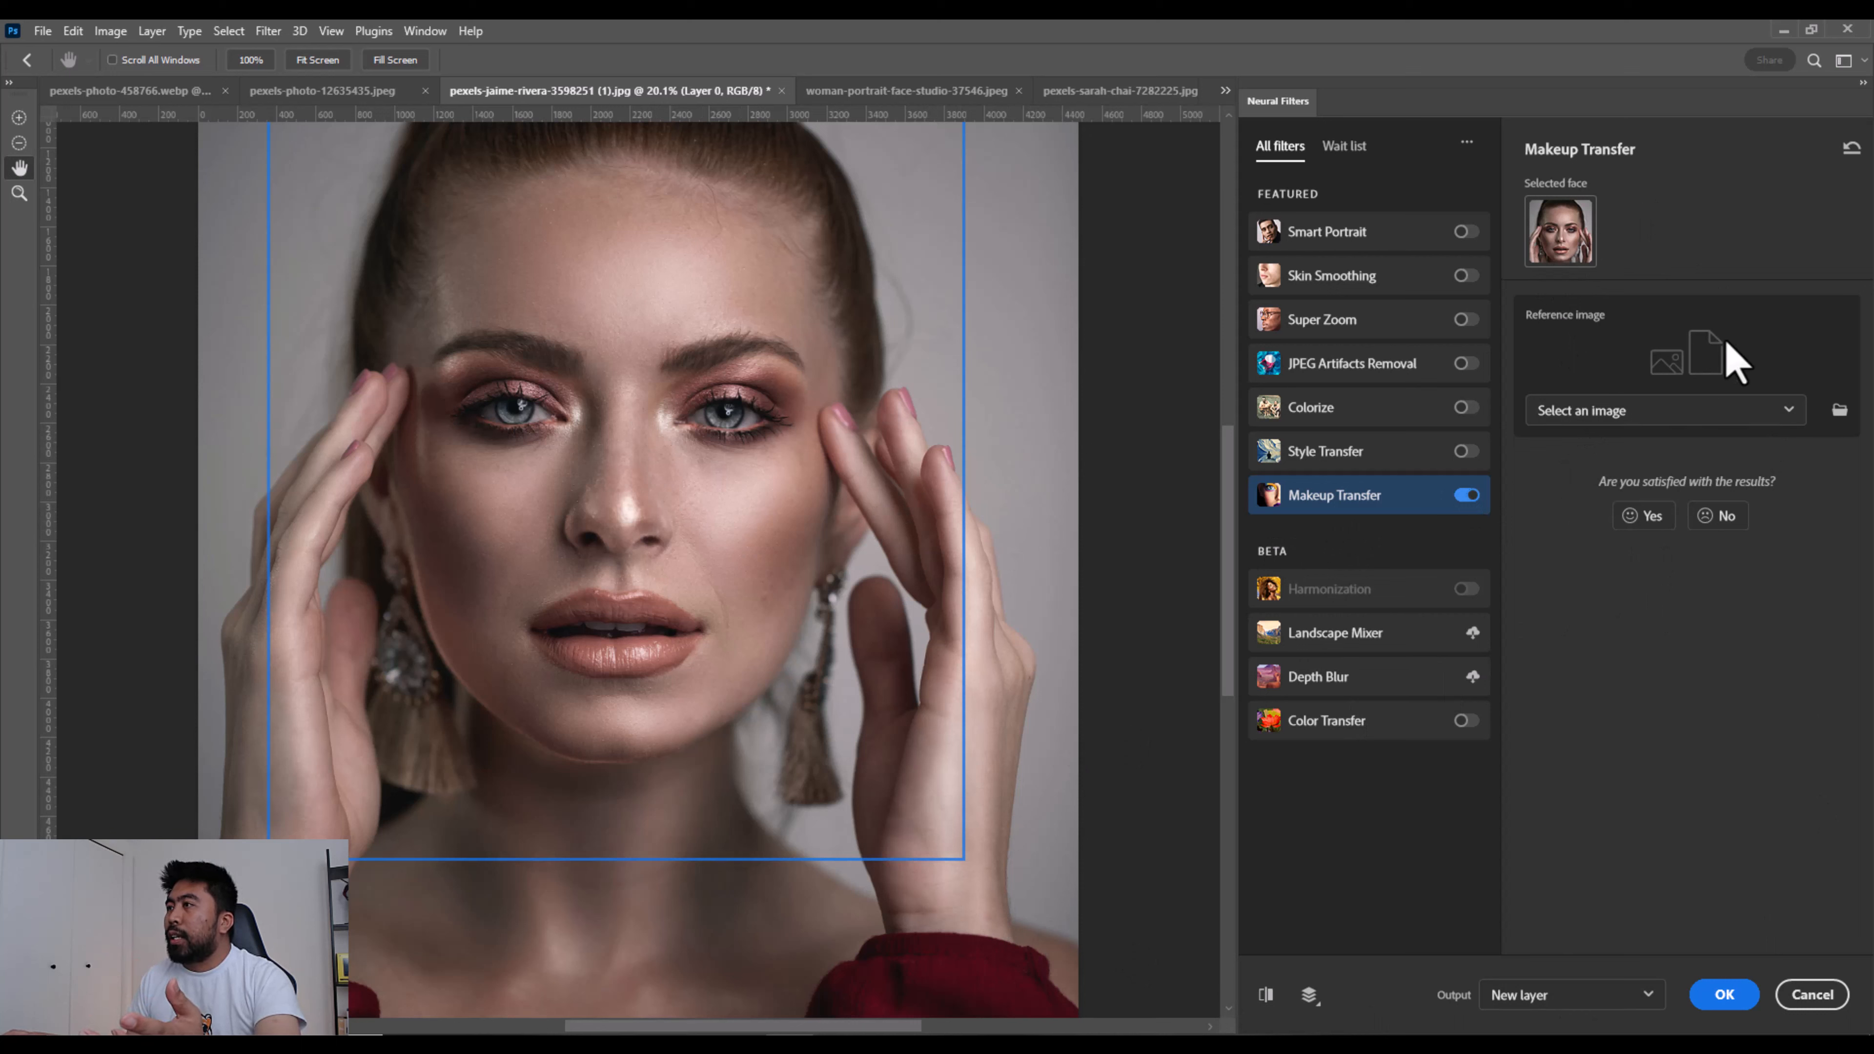
# - Choose pexels-photo-458766.webp as the reference image for Makeup Transfer
pyautogui.click(1699, 413)
pyautogui.click(1695, 418)
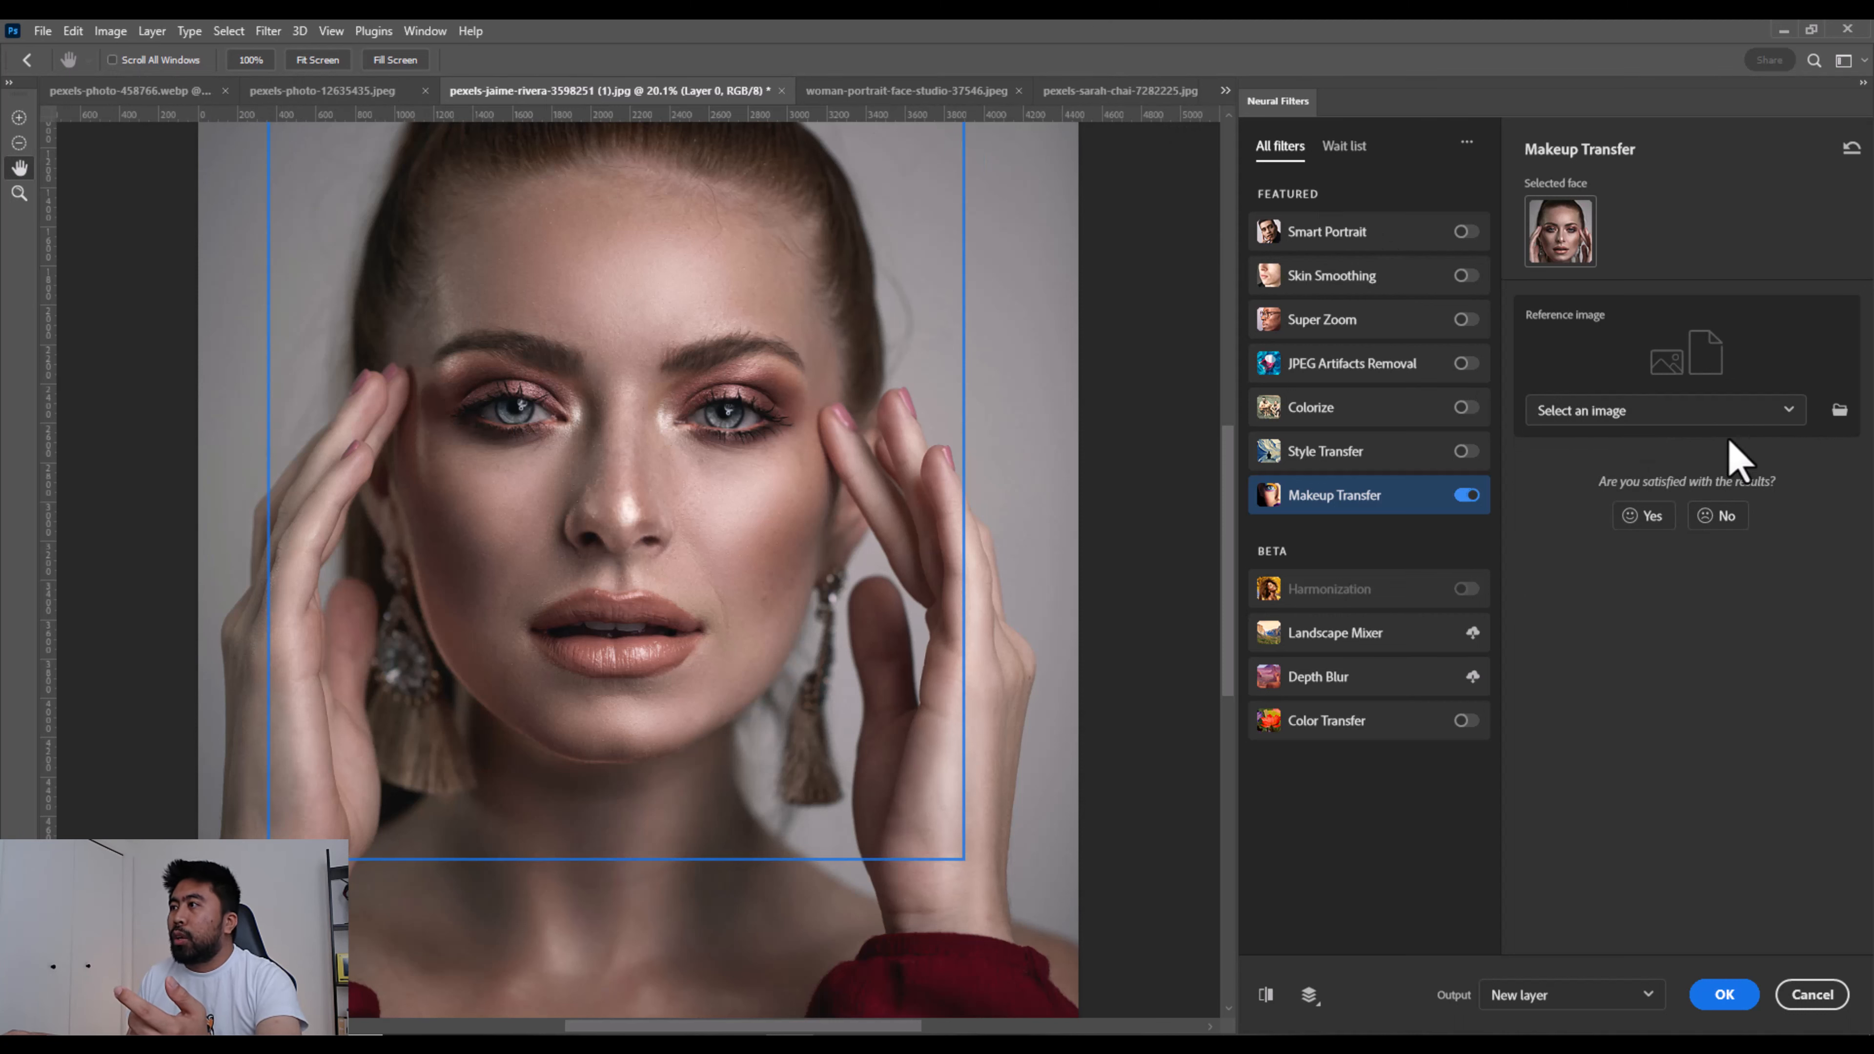
pyautogui.click(1700, 413)
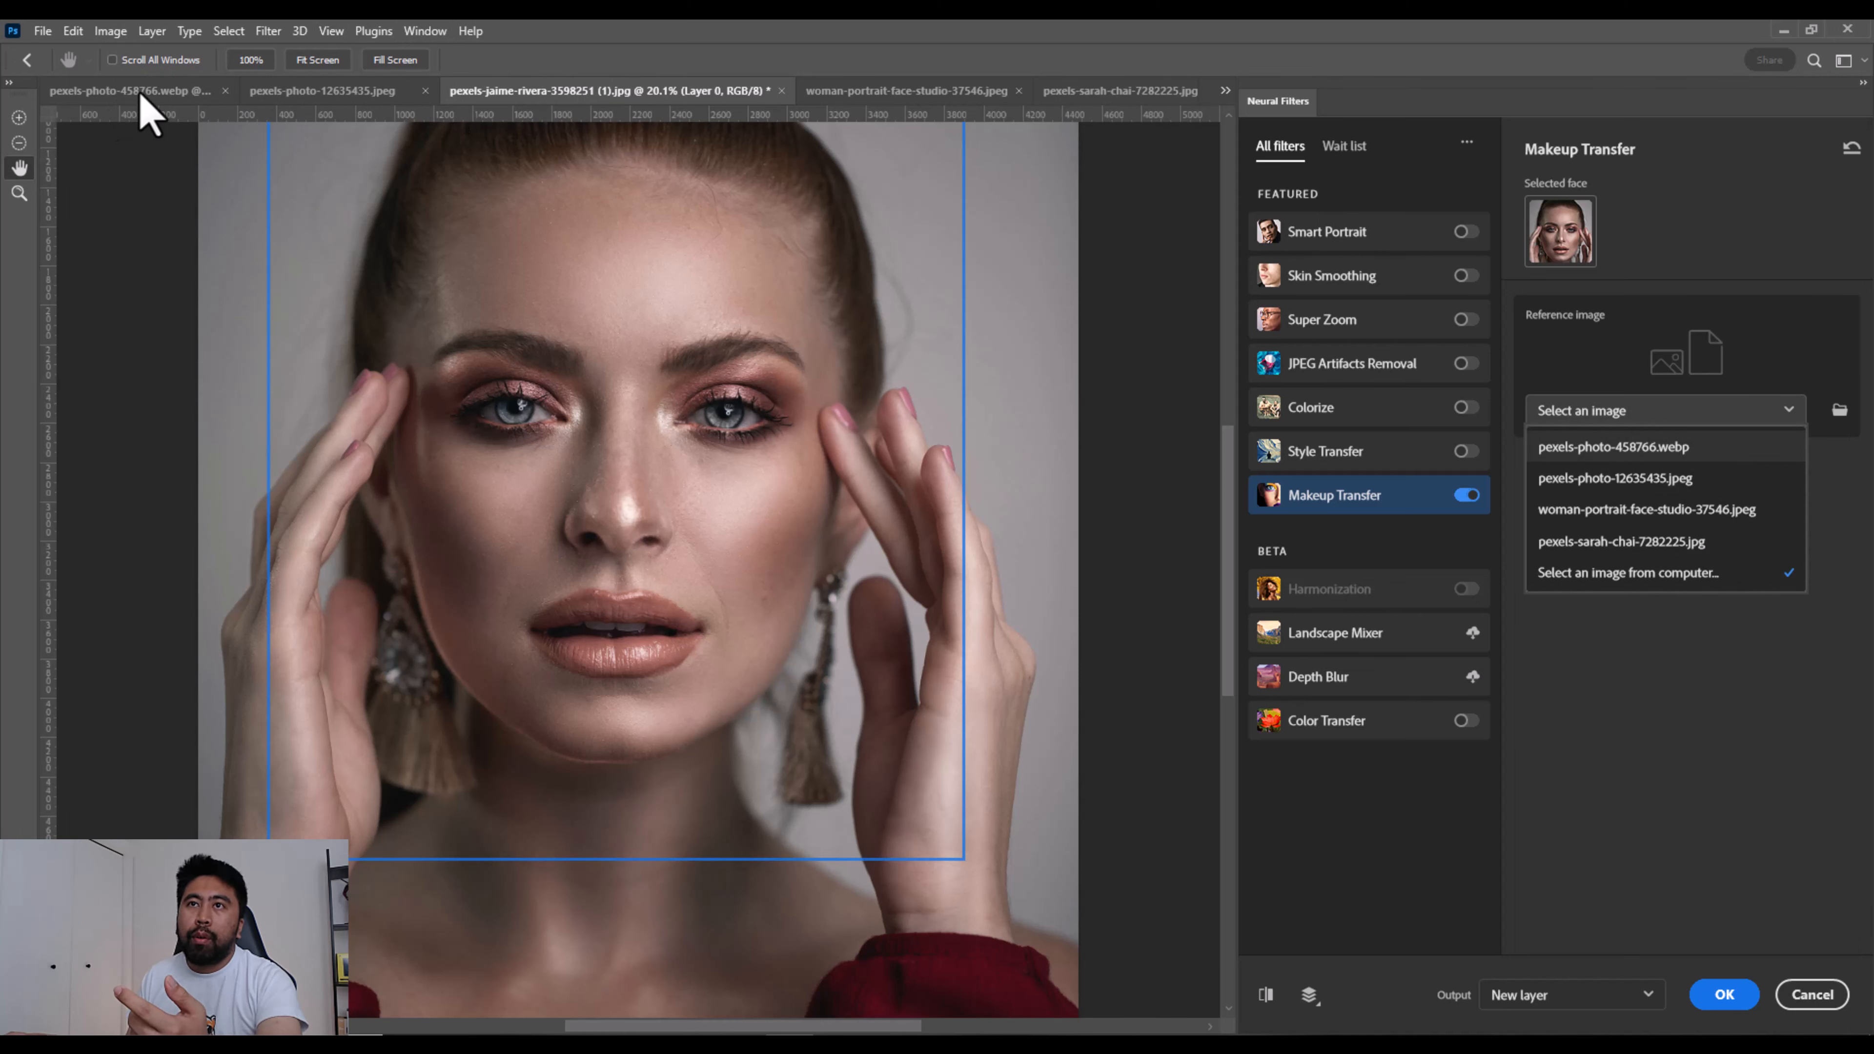
pyautogui.click(1686, 447)
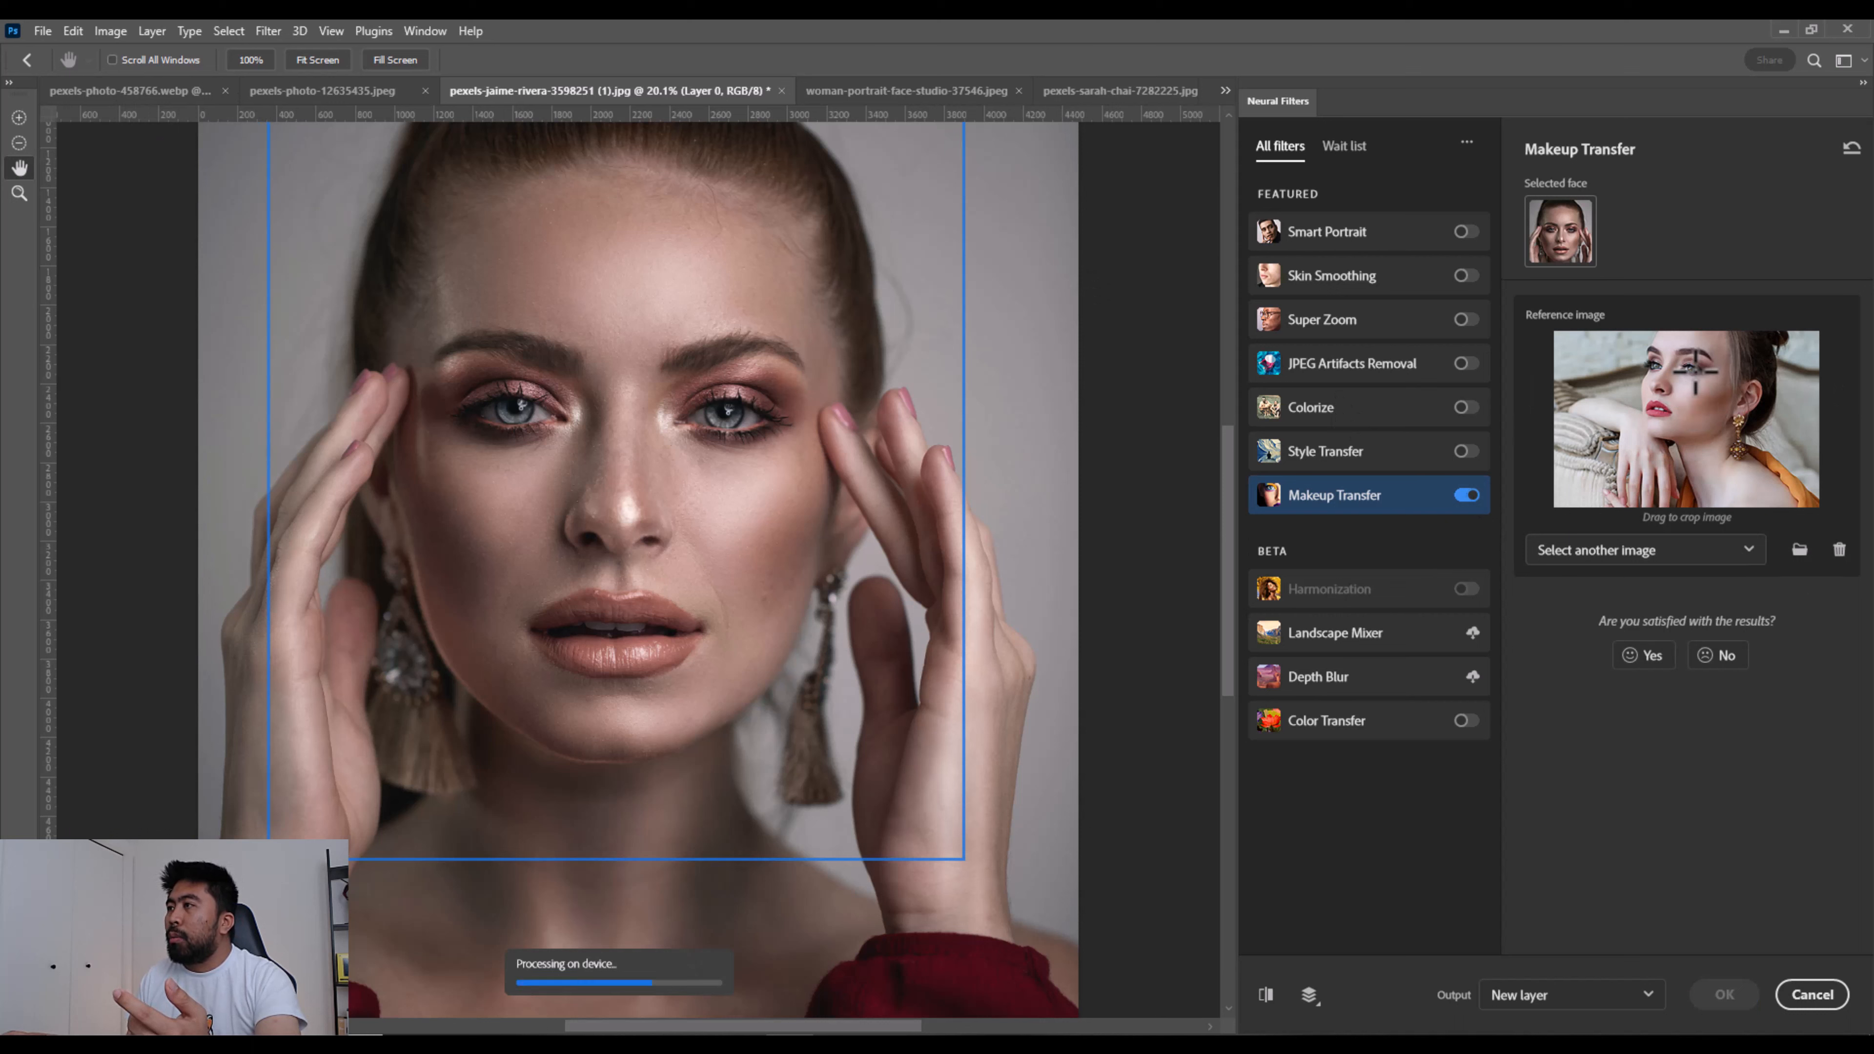